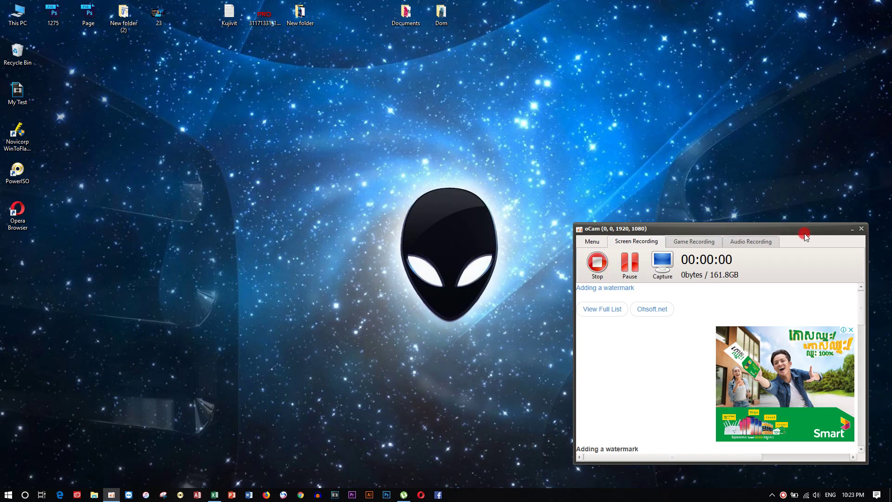
- Minimise the oCam recorder and bring the Book12 timesheet workbook to the front
{"action": "left_click", "coordinate": [851, 230]}
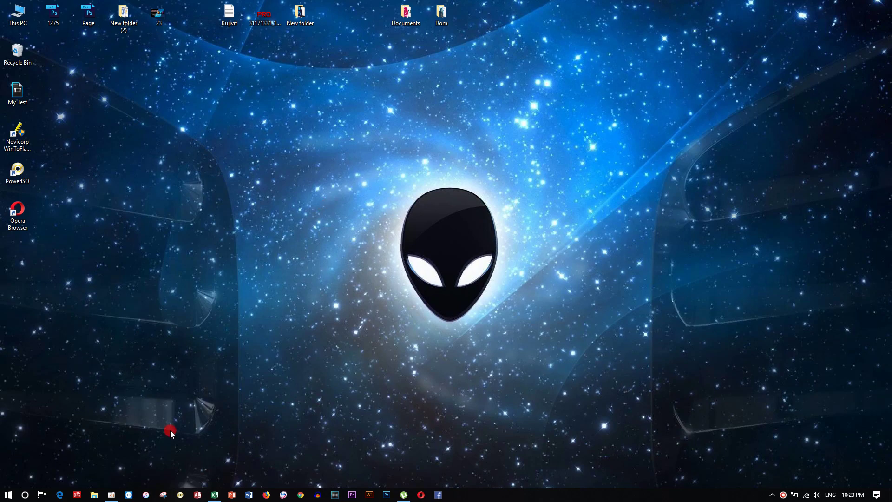
{"action": "left_click", "coordinate": [216, 494]}
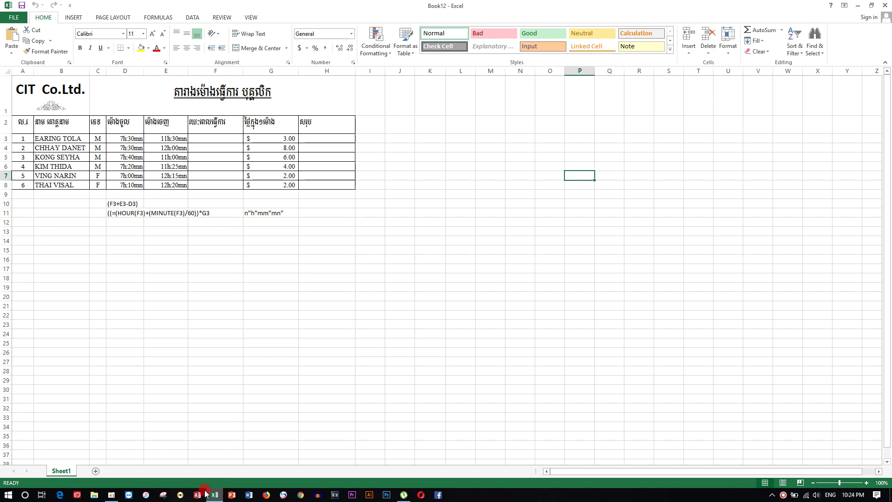
{"action": "left_click", "coordinate": [165, 139]}
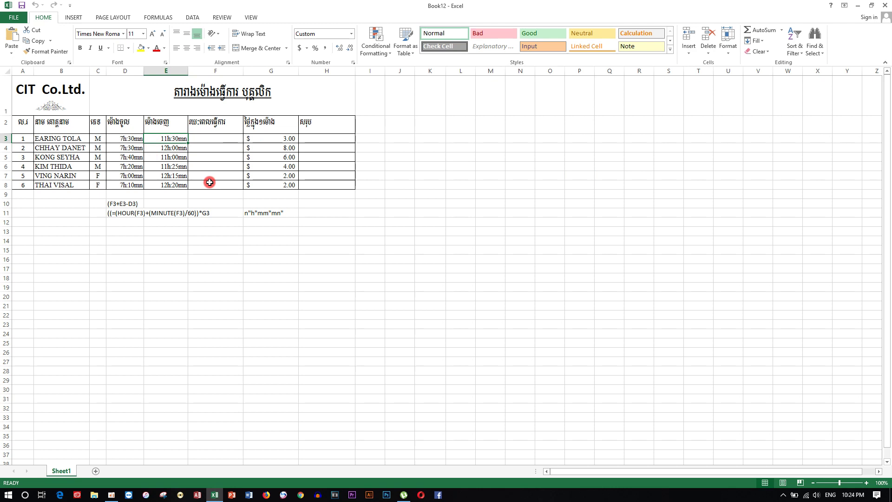
{"action": "double_click", "coordinate": [172, 136]}
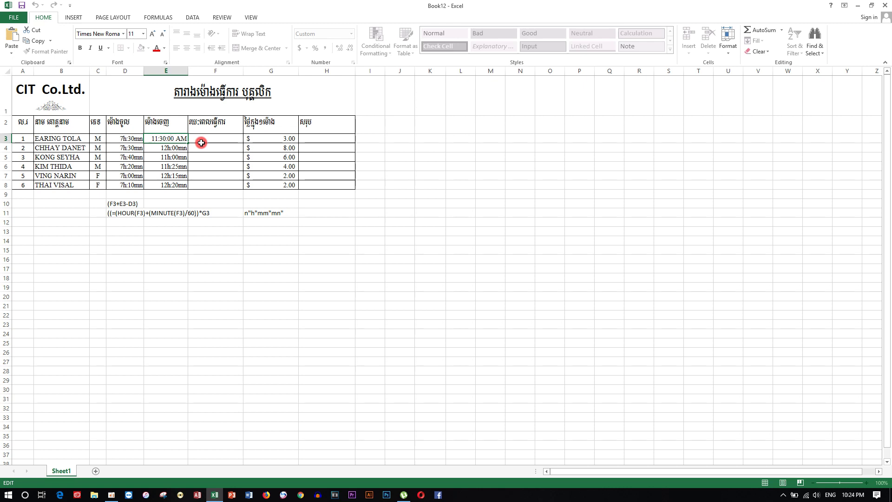
{"action": "left_click", "coordinate": [338, 285]}
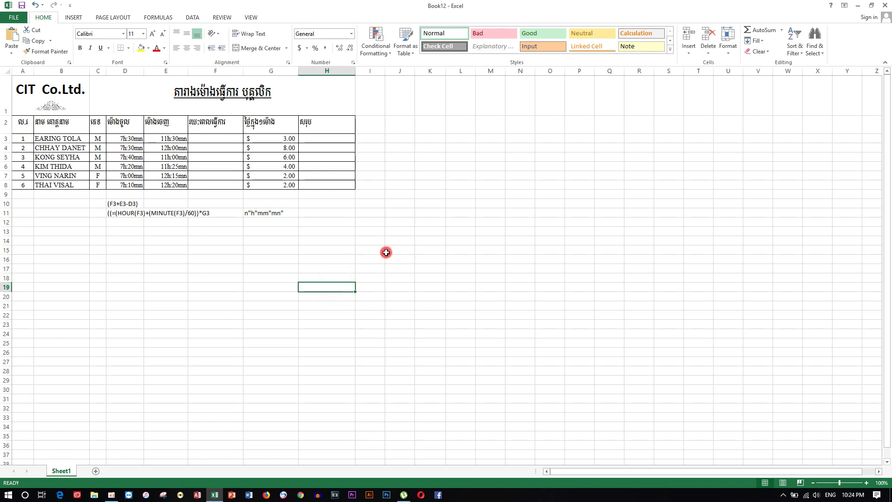
- Widen column M and enter the sample time 11:30 in M9
{"action": "left_click", "coordinate": [421, 212]}
{"action": "left_click", "coordinate": [480, 215]}
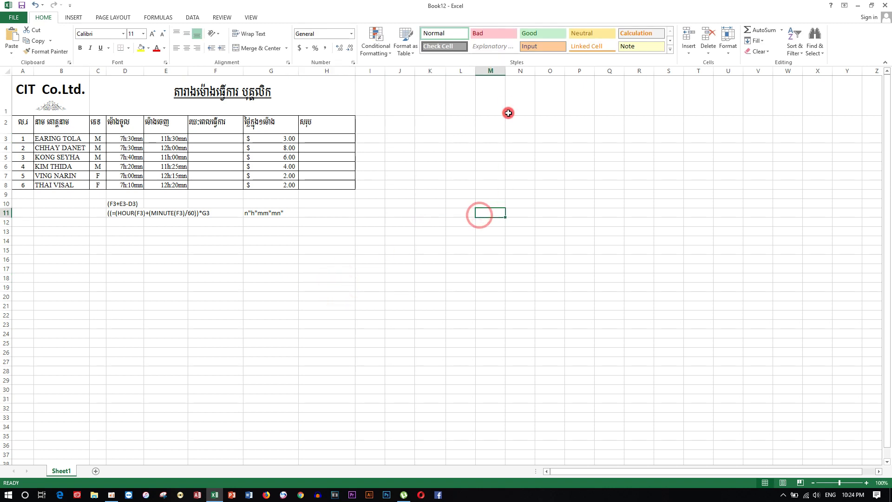
{"action": "left_click_drag", "start_coordinate": [504, 73], "coordinate": [520, 73]}
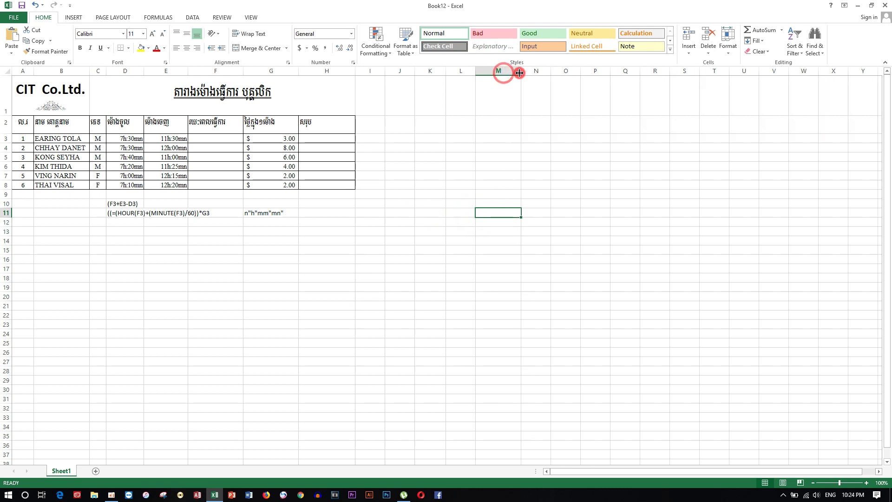
{"action": "left_click", "coordinate": [513, 185]}
{"action": "left_click", "coordinate": [500, 196]}
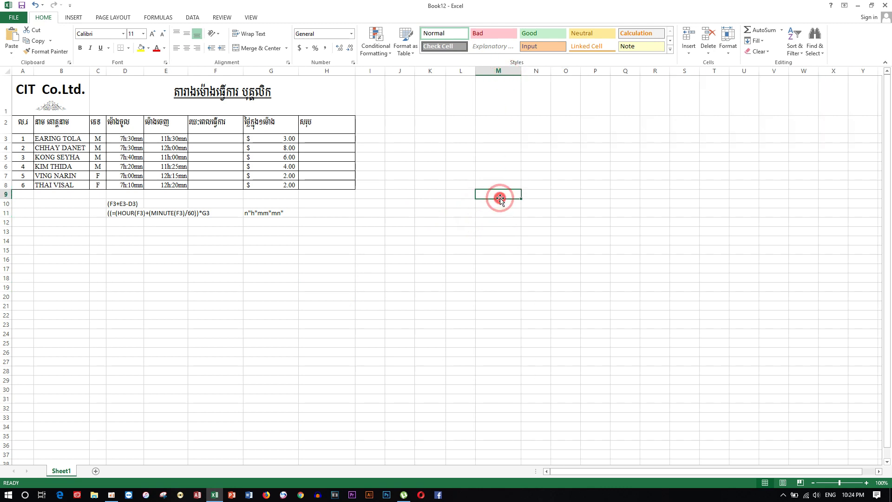
{"action": "type", "text": "11"}
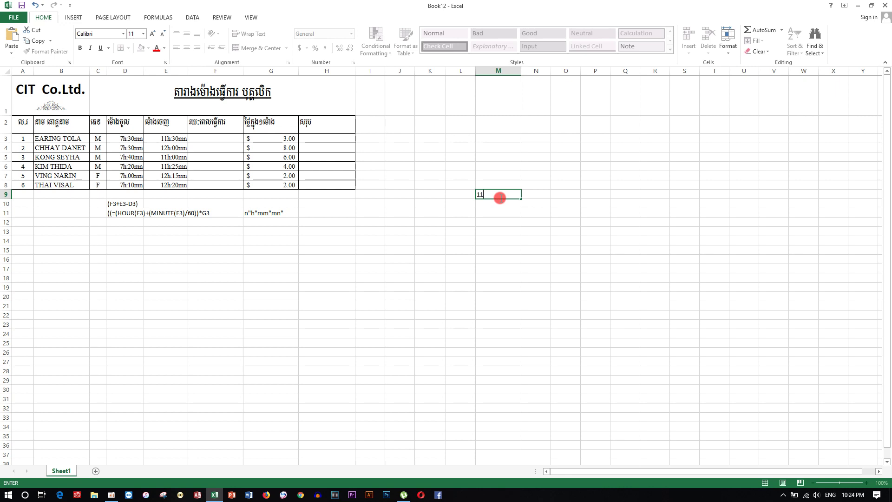
{"action": "type", "text": ":30"}
{"action": "left_click", "coordinate": [520, 225]}
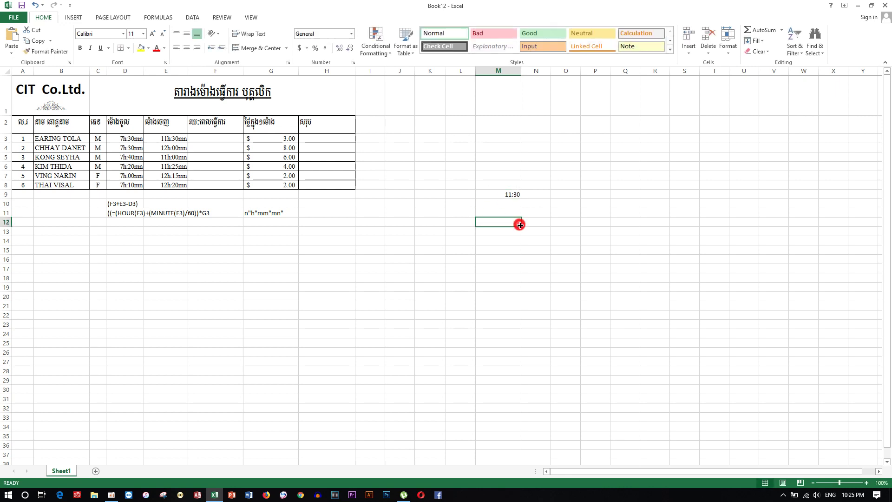
- Fill 12:30 into M10 and select both sample times in M9:M10
{"action": "left_click", "coordinate": [509, 195]}
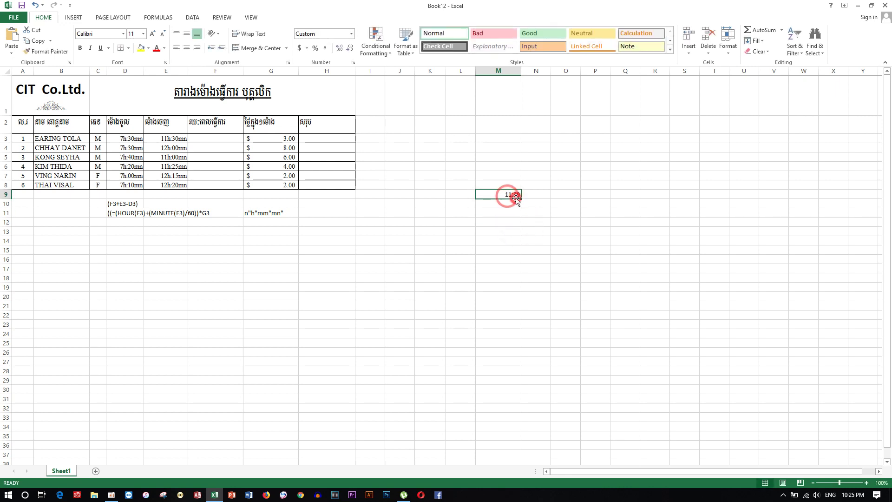
{"action": "left_click_drag", "start_coordinate": [519, 199], "coordinate": [538, 203]}
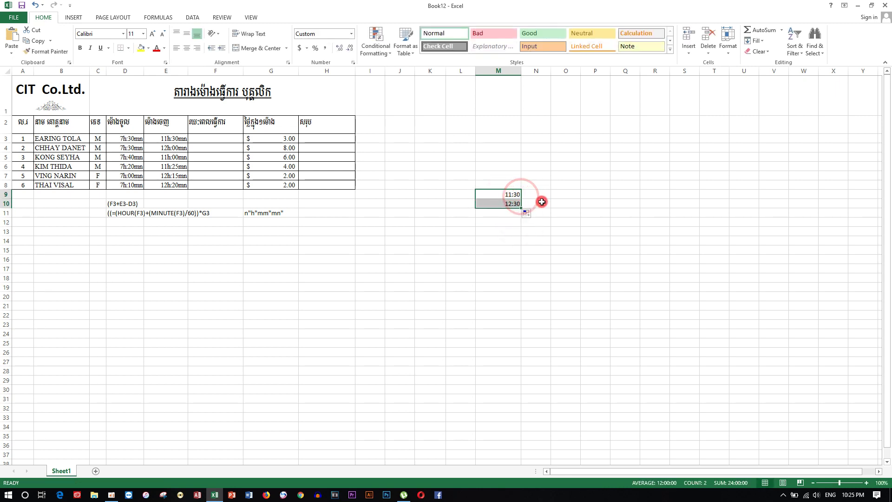
{"action": "left_click", "coordinate": [515, 193]}
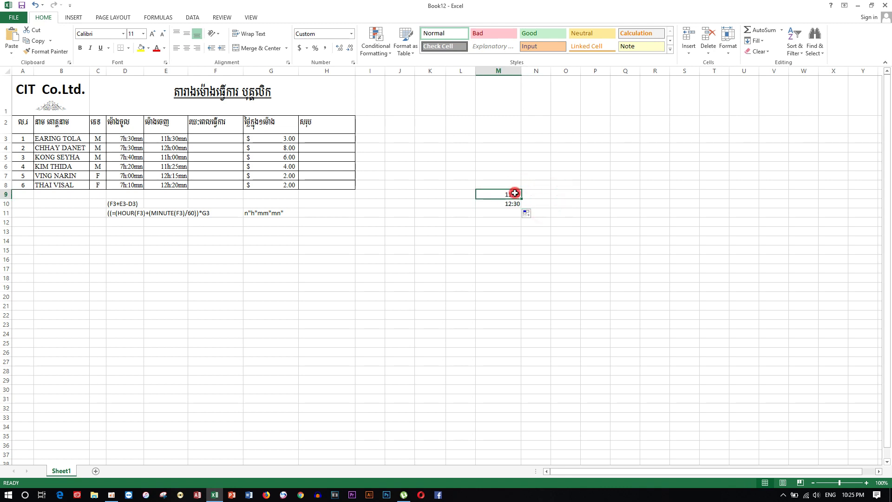
{"action": "left_click", "coordinate": [546, 194]}
{"action": "left_click", "coordinate": [504, 195]}
{"action": "left_click_drag", "start_coordinate": [504, 195], "coordinate": [507, 203]}
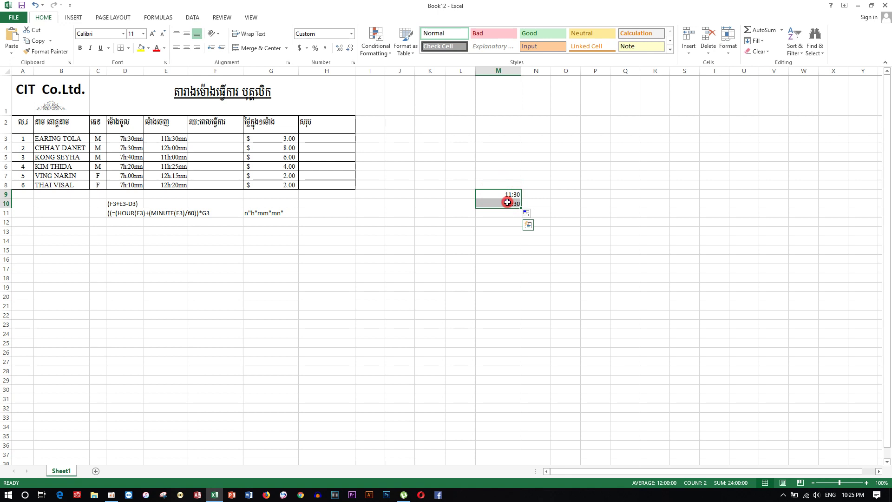
{"action": "right_click", "coordinate": [507, 202]}
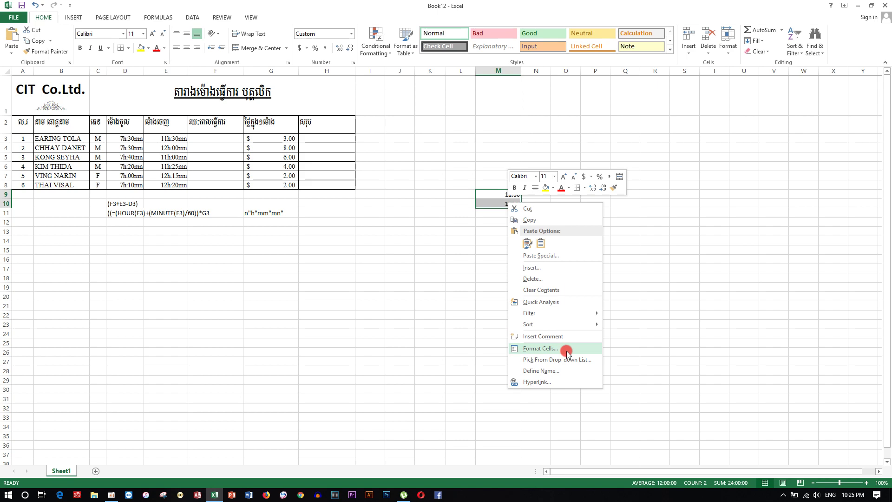
- Open Format Cells for M9:M10 and browse the Custom number format list
{"action": "left_click", "coordinate": [567, 350]}
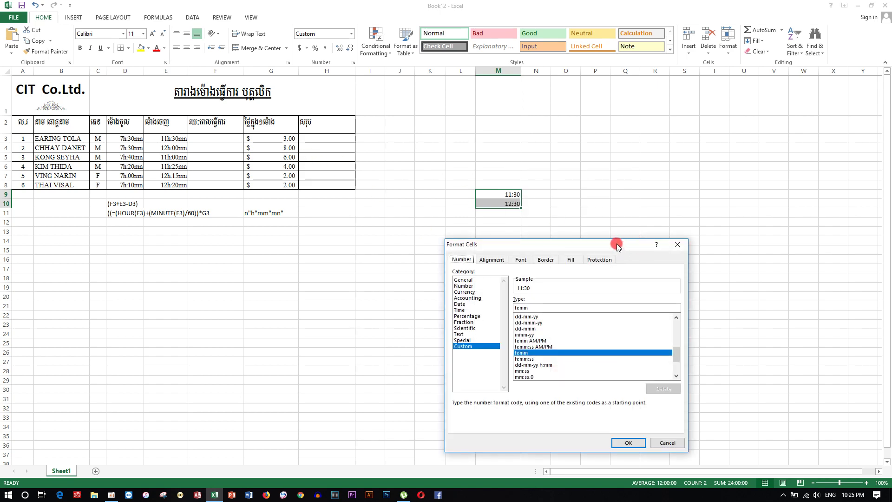
{"action": "left_click_drag", "start_coordinate": [617, 244], "coordinate": [299, 102]}
{"action": "left_click", "coordinate": [163, 138]}
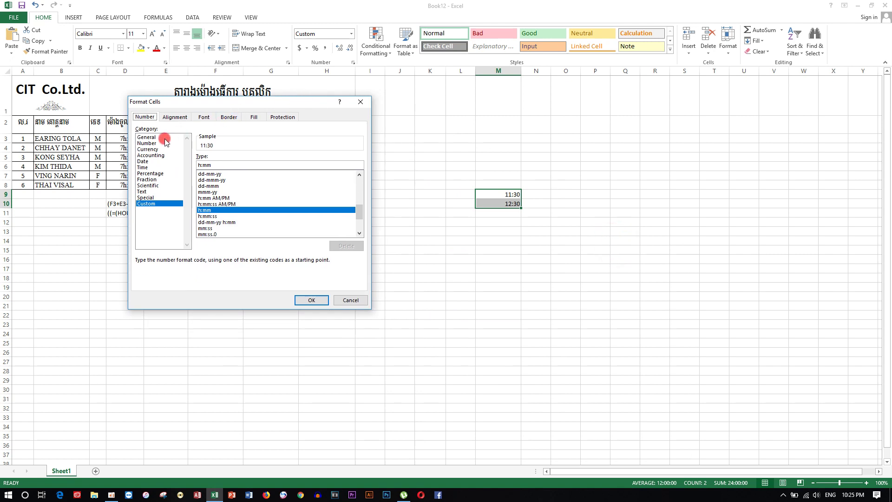
{"action": "left_click_drag", "start_coordinate": [219, 108], "coordinate": [311, 158]}
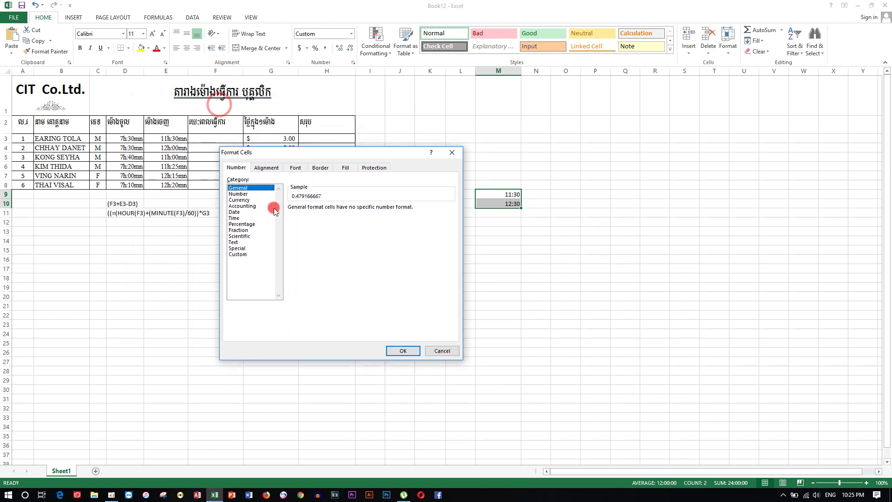
{"action": "left_click", "coordinate": [261, 255]}
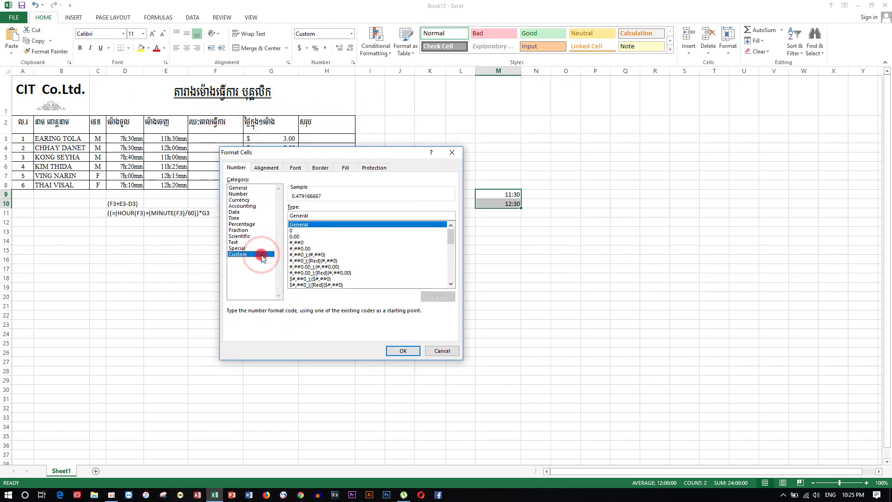
{"action": "left_click", "coordinate": [391, 224]}
{"action": "left_click_drag", "start_coordinate": [450, 235], "coordinate": [450, 279]}
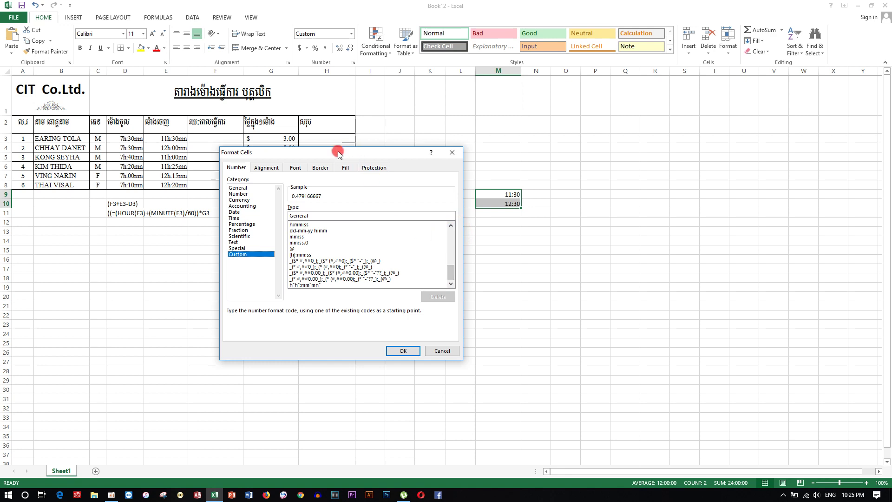
{"action": "left_click_drag", "start_coordinate": [337, 155], "coordinate": [641, 170]}
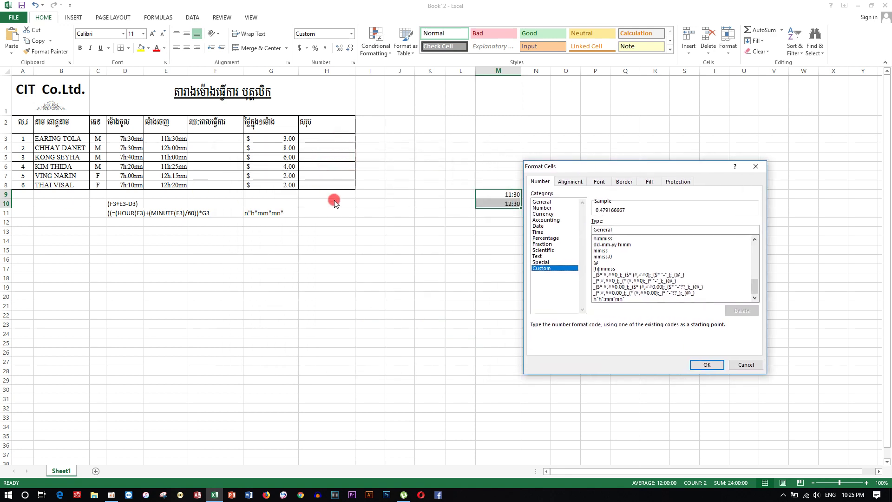
{"action": "left_click", "coordinate": [259, 213]}
{"action": "left_click_drag", "start_coordinate": [756, 280], "coordinate": [619, 306]}
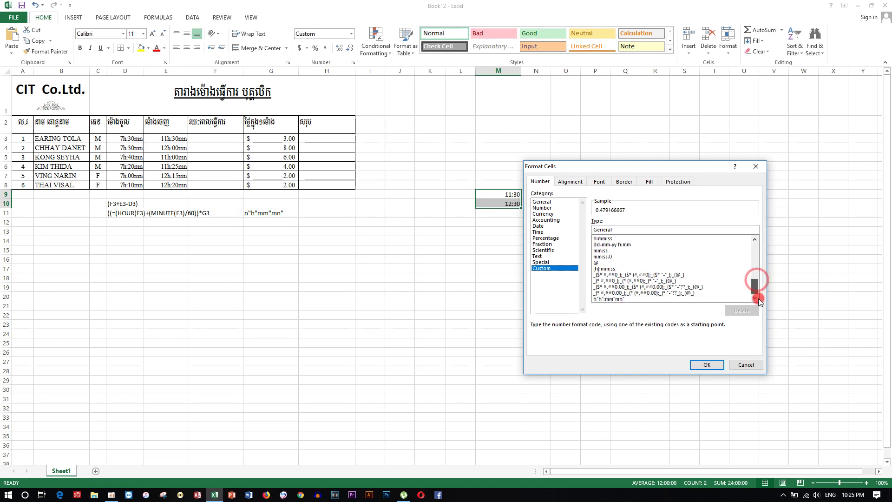
- Apply the custom h"h":mm"mn" format so the times read 11h:30mn and 12h:30mn
{"action": "left_click", "coordinate": [616, 300]}
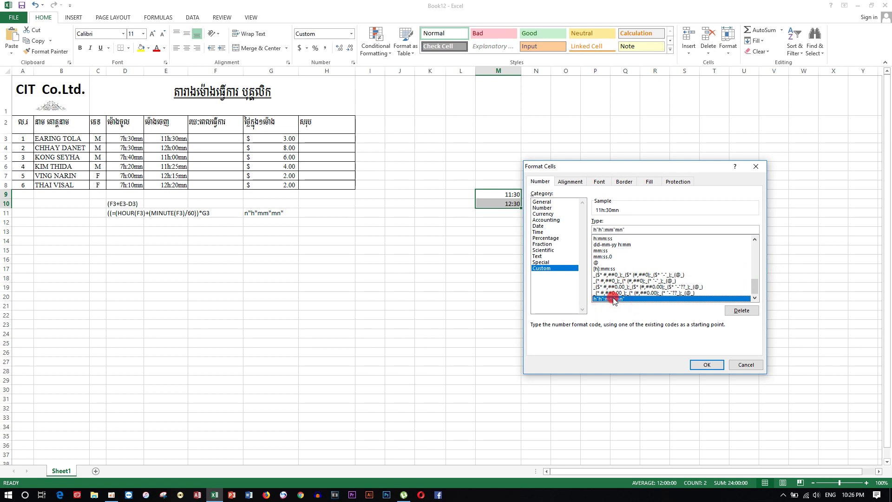
{"action": "left_click", "coordinate": [613, 231]}
{"action": "left_click", "coordinate": [614, 210]}
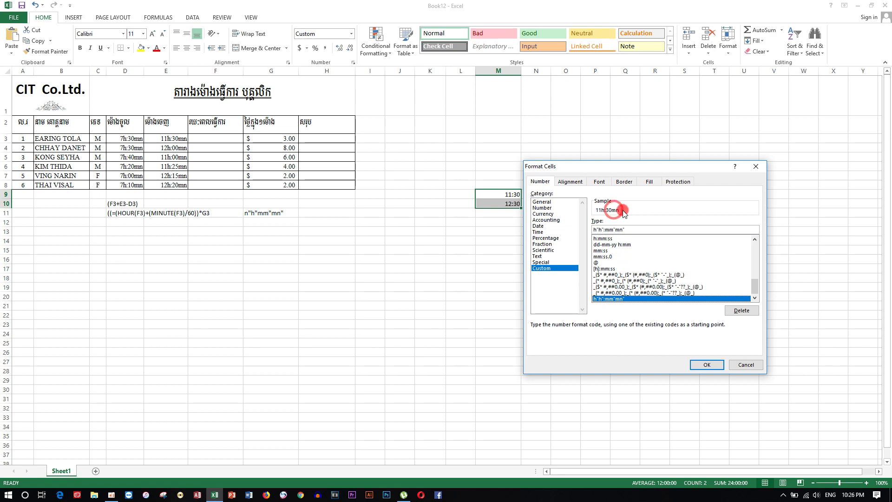
{"action": "left_click", "coordinate": [621, 214]}
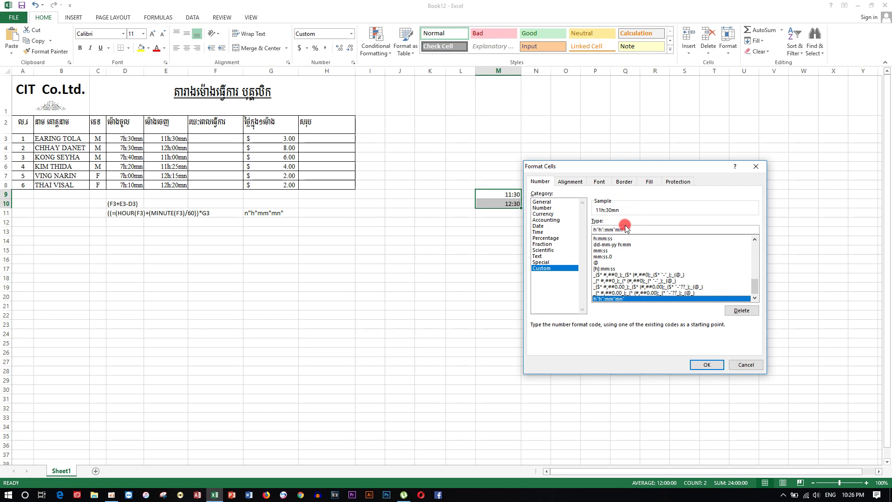
{"action": "mouse_move", "coordinate": [626, 216]}
{"action": "left_mouse_down"}
{"action": "mouse_move", "coordinate": [612, 299]}
{"action": "mouse_move", "coordinate": [621, 301]}
{"action": "left_mouse_up"}
{"action": "left_click", "coordinate": [630, 230]}
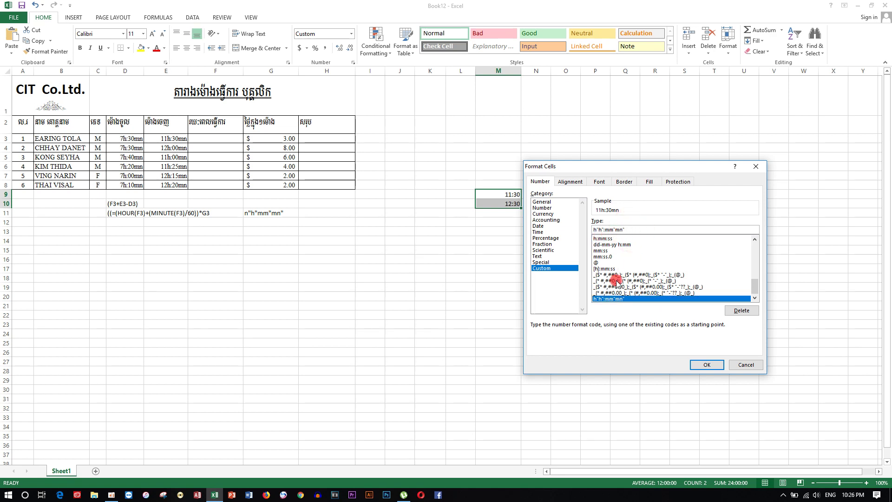
{"action": "left_click", "coordinate": [705, 365]}
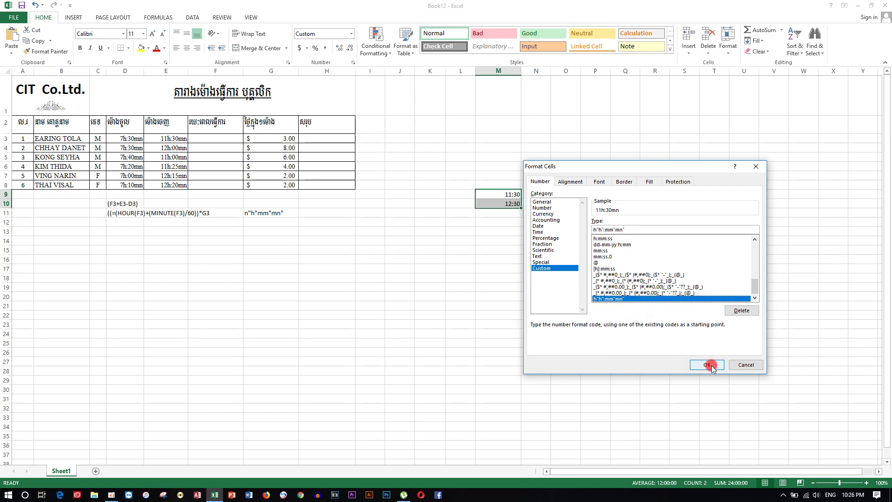
{"action": "left_click", "coordinate": [706, 364]}
{"action": "left_click", "coordinate": [575, 232]}
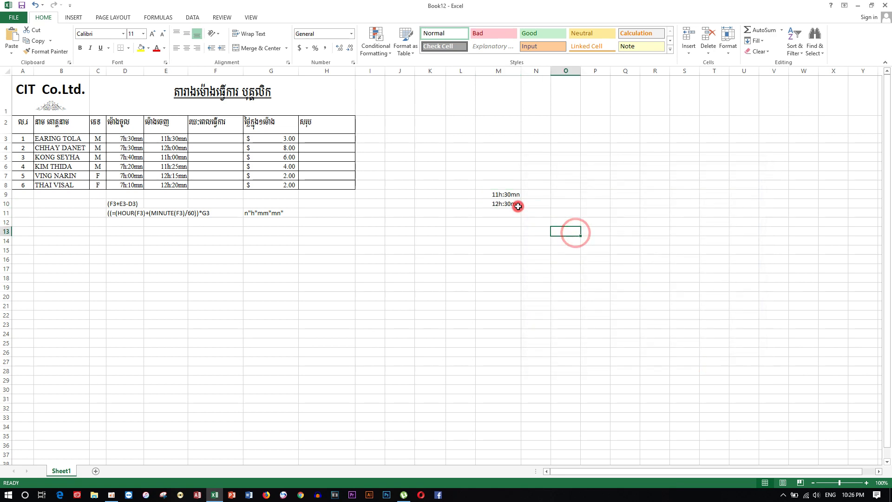
- Clear the two sample times from M9:M10
{"action": "left_click", "coordinate": [536, 206]}
{"action": "left_click", "coordinate": [576, 241]}
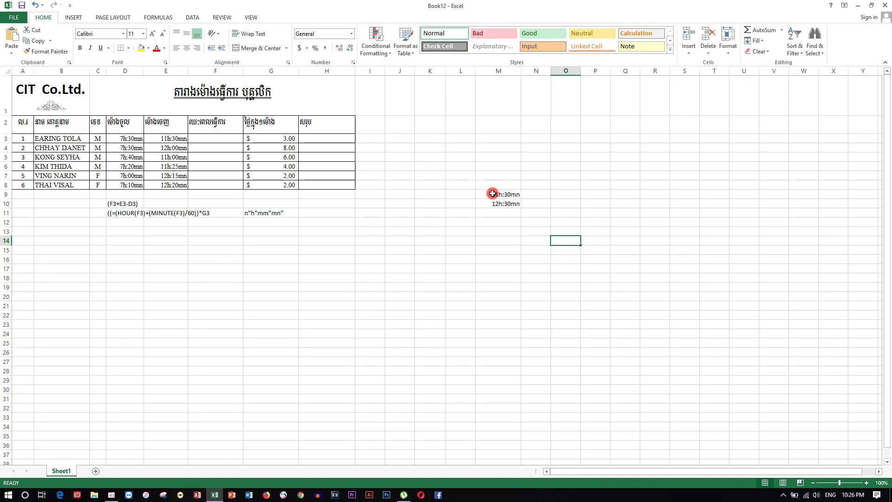
{"action": "left_click_drag", "start_coordinate": [493, 194], "coordinate": [508, 204]}
{"action": "key", "text": "Delete"}
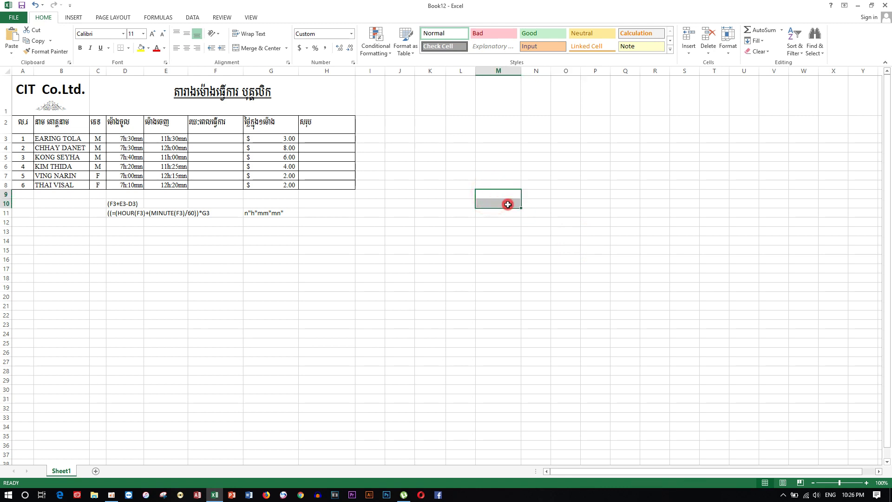
- Enter a trial date in M12, check its format, then delete it
{"action": "left_click", "coordinate": [516, 247]}
{"action": "left_click", "coordinate": [500, 224]}
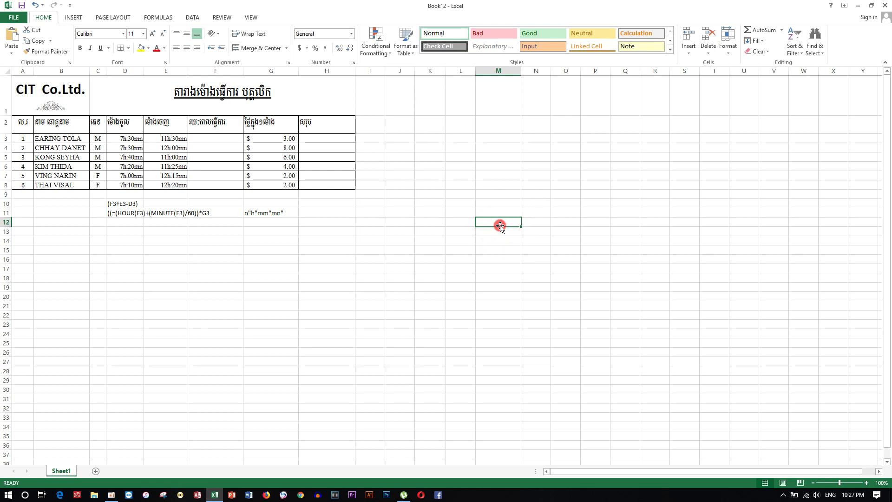
{"action": "type", "text": "1/1/2018"}
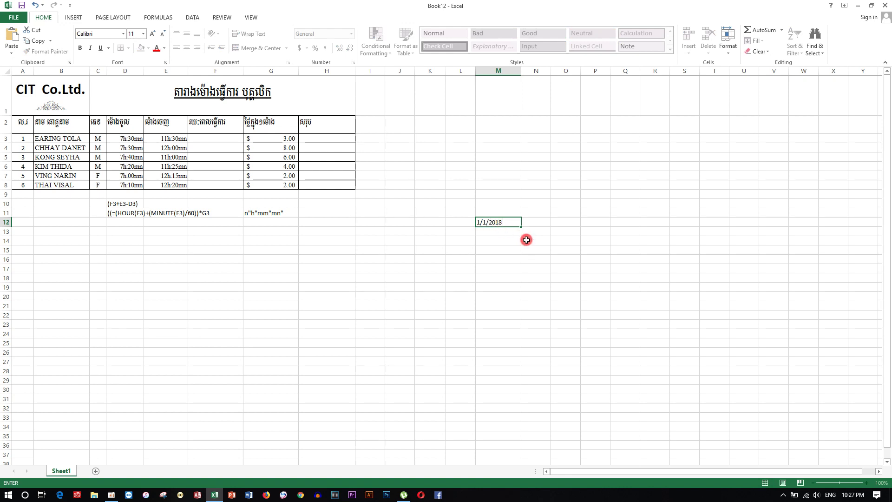
{"action": "left_click", "coordinate": [525, 240]}
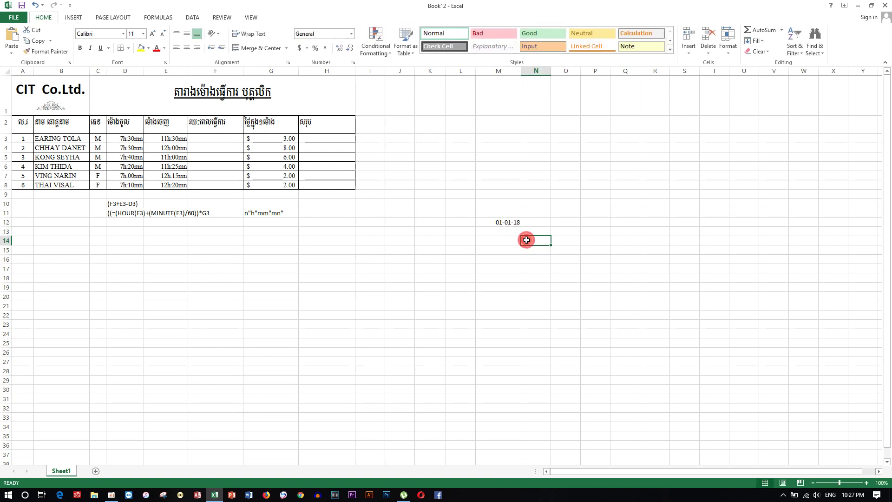
{"action": "left_click", "coordinate": [497, 224]}
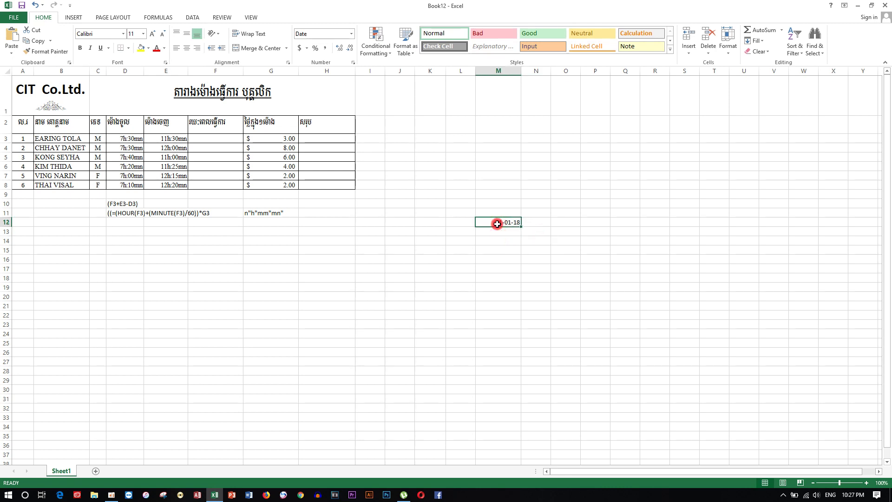
{"action": "left_click", "coordinate": [524, 229]}
{"action": "left_click", "coordinate": [512, 222]}
{"action": "key", "text": "Delete"}
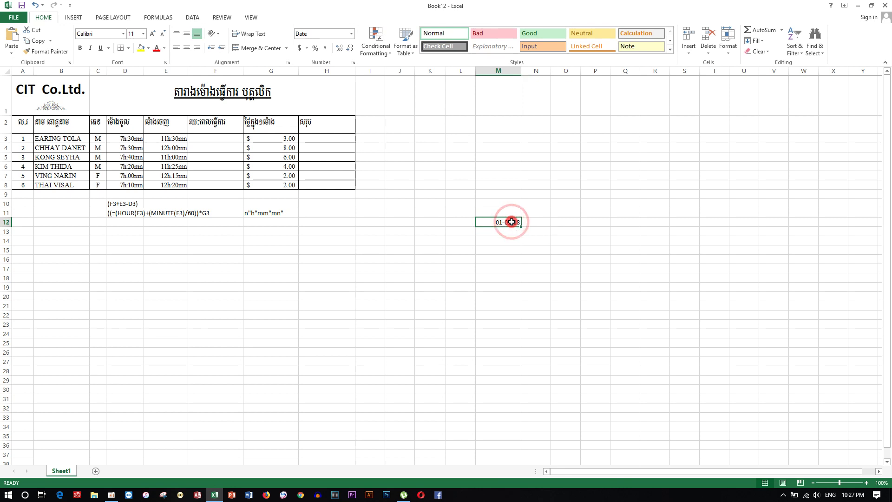
- Enter 11-12-18 in P24, fill it down to 12-12-18 in P25, and select both
{"action": "left_click", "coordinate": [604, 332]}
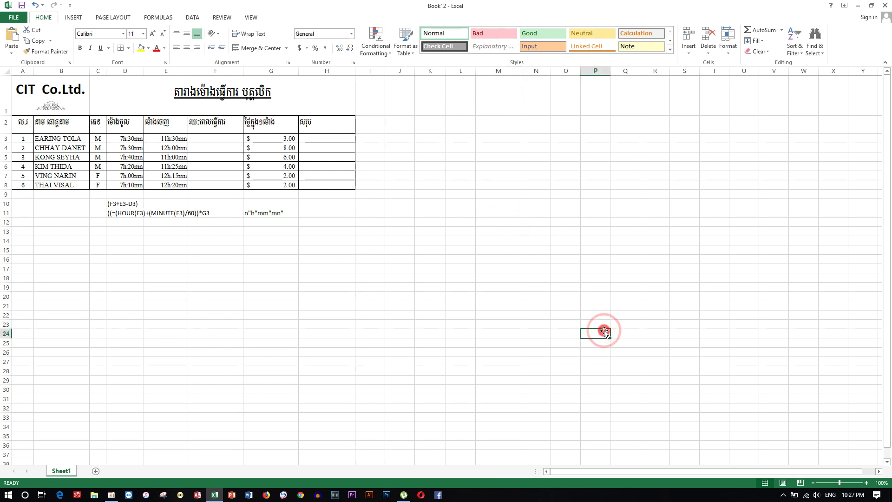
{"action": "type", "text": "11/12/201"}
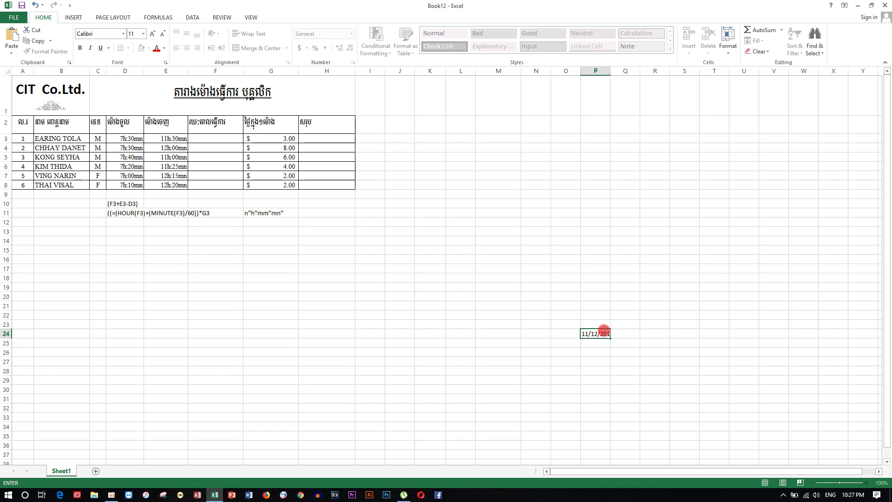
{"action": "left_click", "coordinate": [651, 334]}
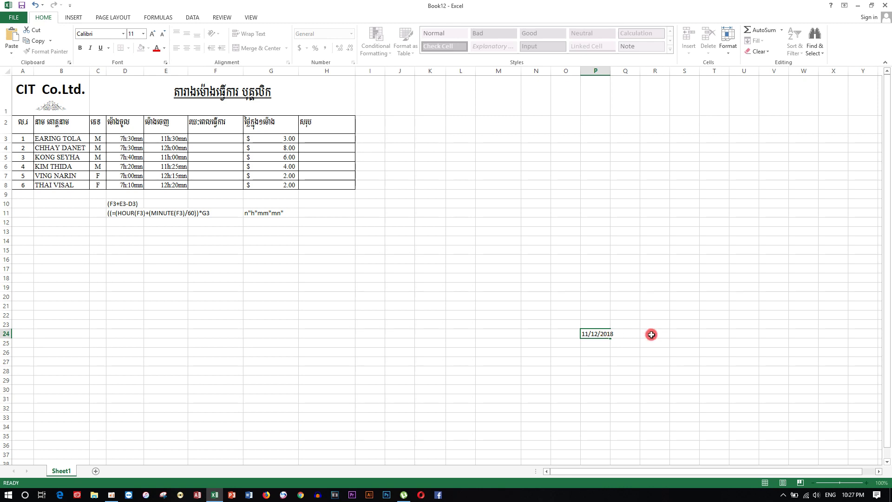
{"action": "left_click", "coordinate": [595, 335]}
{"action": "left_click_drag", "start_coordinate": [610, 336], "coordinate": [611, 344]}
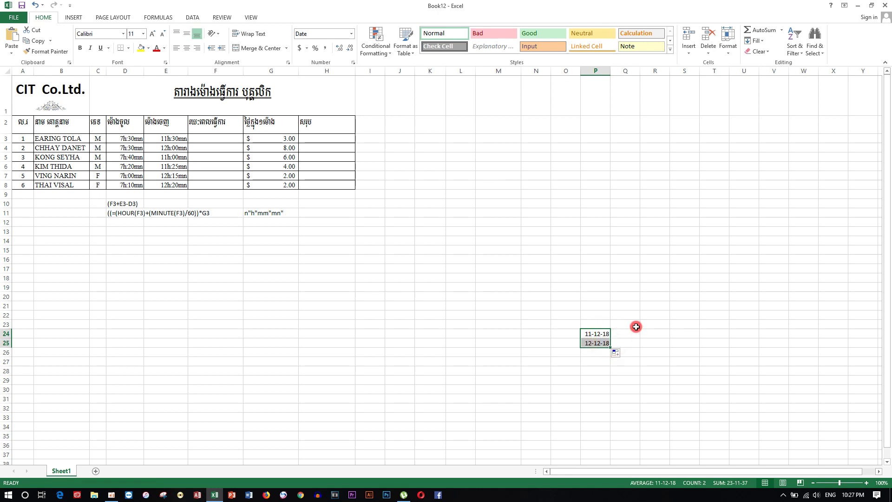
{"action": "left_click", "coordinate": [623, 316]}
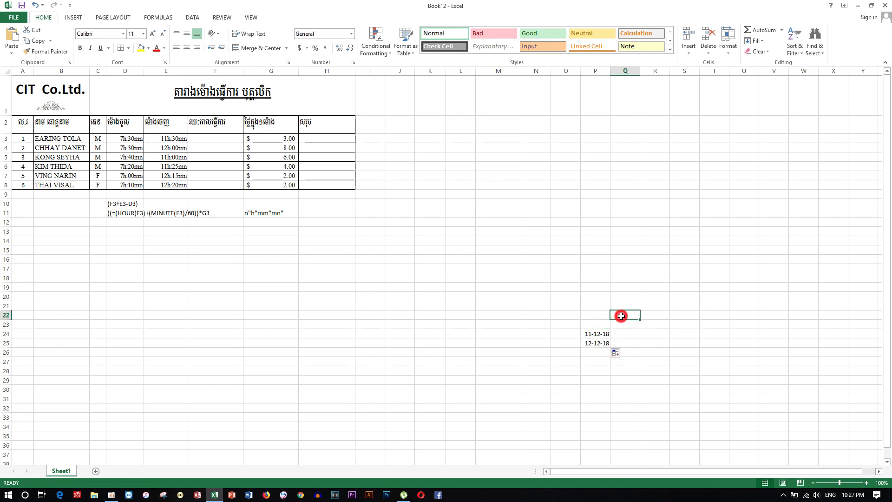
{"action": "left_click", "coordinate": [599, 335]}
{"action": "left_click_drag", "start_coordinate": [594, 334], "coordinate": [601, 344]}
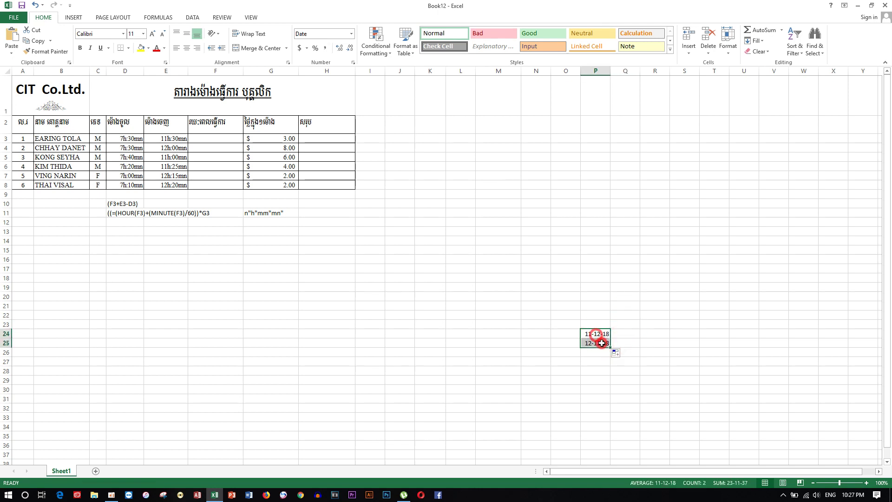
{"action": "right_click", "coordinate": [601, 343]}
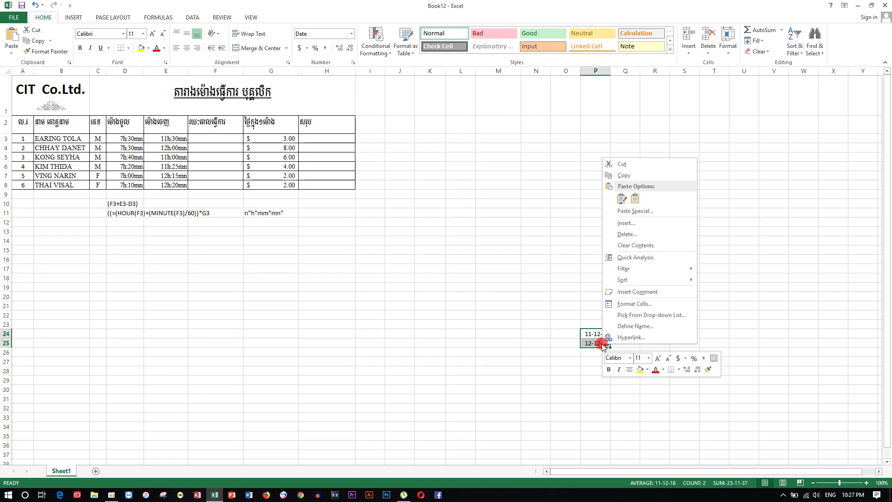
- Give P24:P25 the 14-Mar-12 date type so they read 11-Dec-18 and 12-Dec-18
{"action": "left_click", "coordinate": [633, 301]}
{"action": "left_click_drag", "start_coordinate": [642, 197], "coordinate": [377, 173]}
{"action": "left_click", "coordinate": [340, 232]}
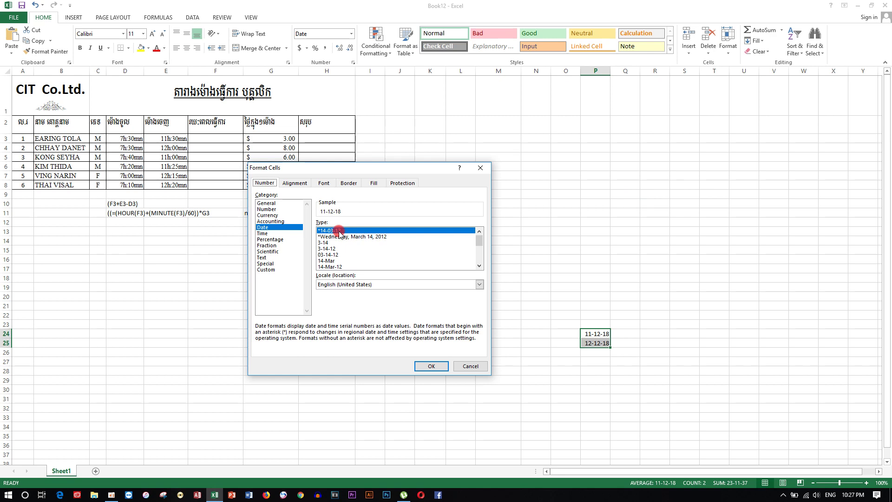
{"action": "left_click", "coordinate": [339, 250]}
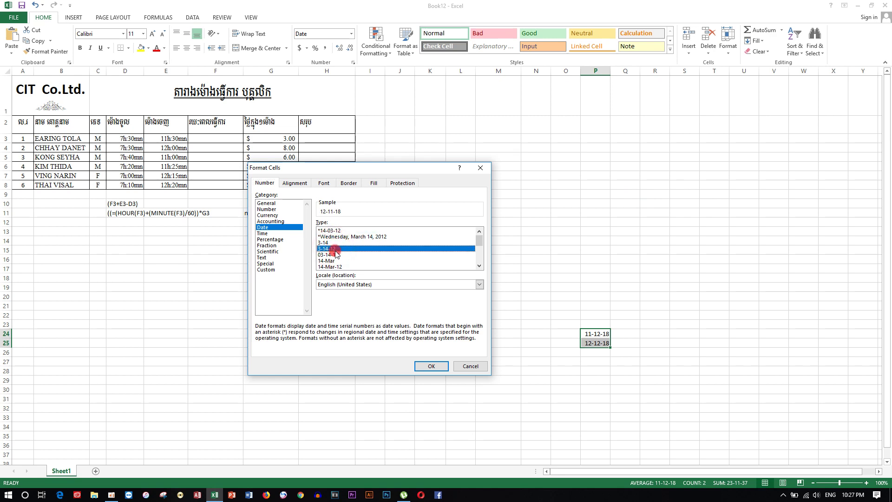
{"action": "left_click", "coordinate": [480, 266]}
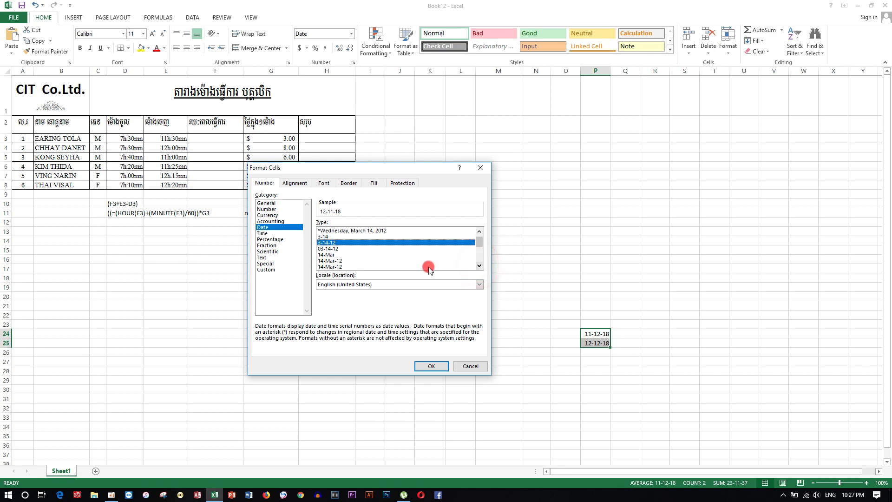
{"action": "left_click", "coordinate": [331, 256]}
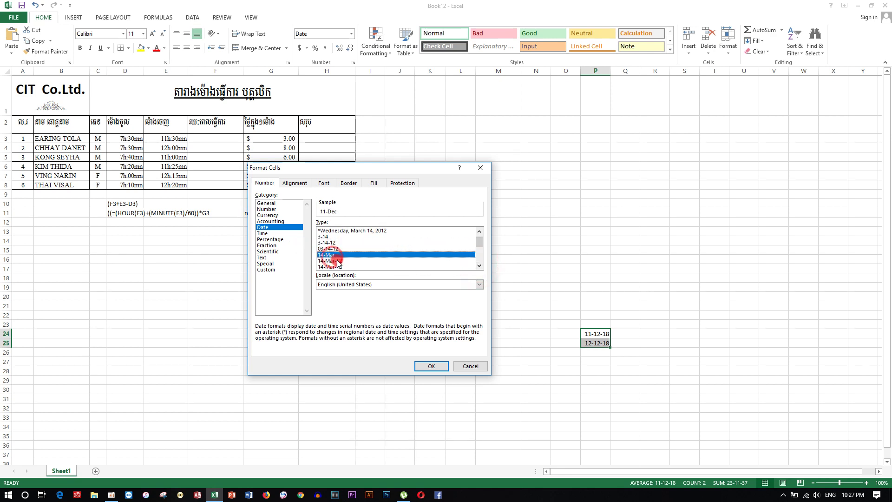
{"action": "left_click", "coordinate": [334, 260]}
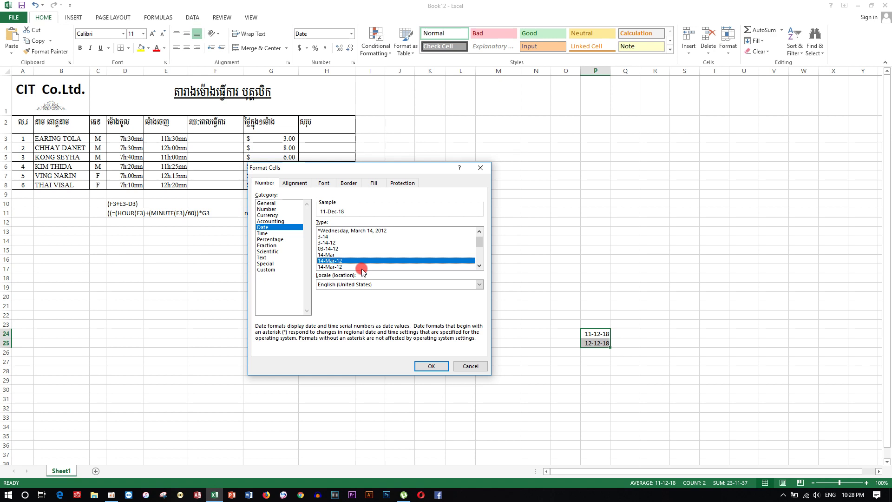
{"action": "double_click", "coordinate": [479, 266]}
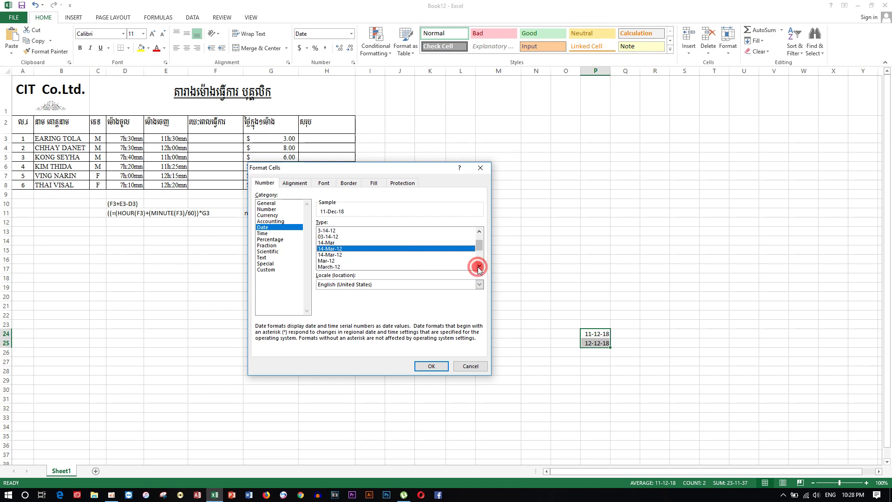
{"action": "left_click", "coordinate": [339, 255]}
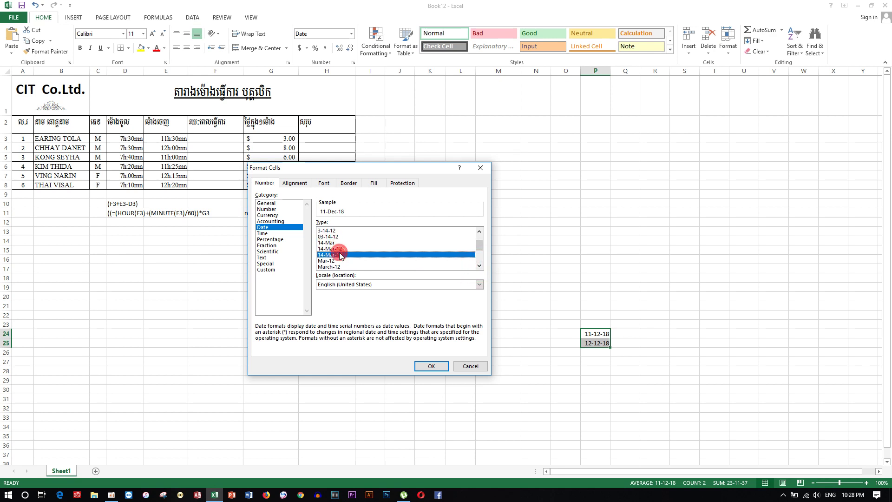
{"action": "left_click", "coordinate": [430, 367]}
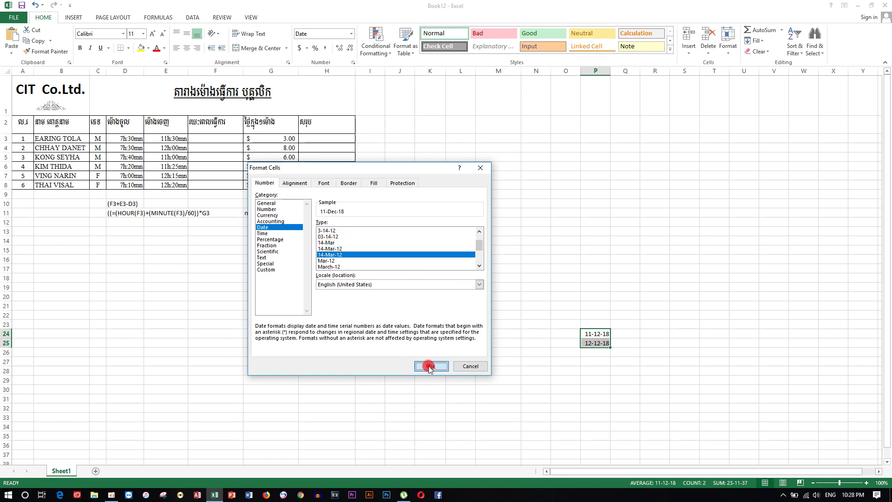
{"action": "left_click", "coordinate": [598, 361]}
{"action": "left_click", "coordinate": [638, 320]}
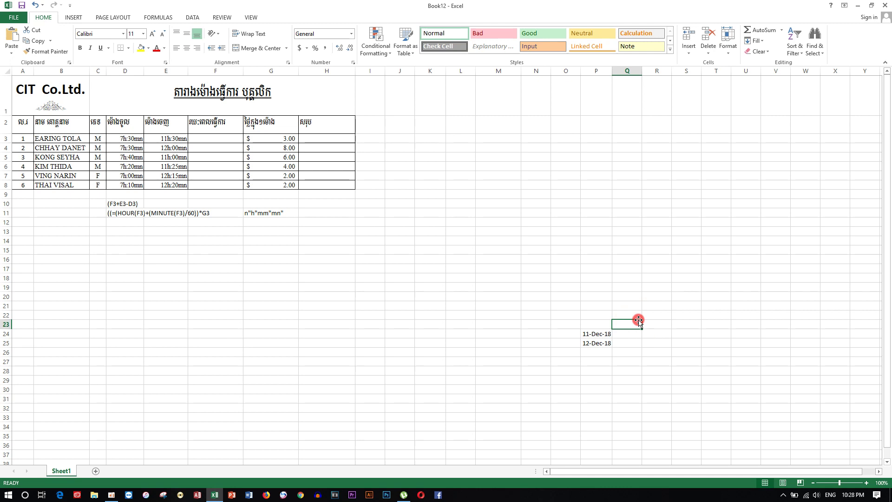
- Reopen Format Cells on P24:P25, compare the 14-Mar-12 styles, and cancel unchanged
{"action": "left_click_drag", "start_coordinate": [605, 334], "coordinate": [606, 344]}
{"action": "right_click", "coordinate": [606, 344]}
{"action": "left_click", "coordinate": [651, 301]}
{"action": "left_click_drag", "start_coordinate": [700, 197], "coordinate": [593, 196]}
{"action": "left_click", "coordinate": [541, 291]}
{"action": "left_click", "coordinate": [515, 287]}
{"action": "left_click", "coordinate": [519, 293]}
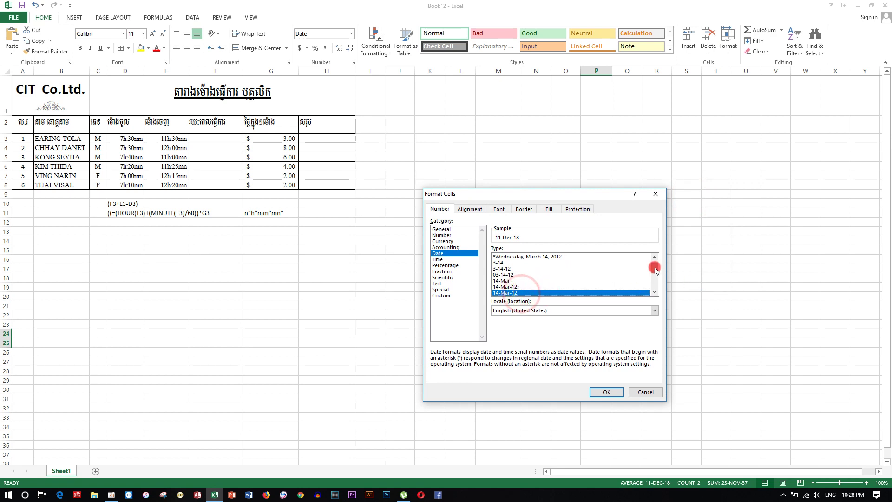
{"action": "left_click_drag", "start_coordinate": [655, 271], "coordinate": [656, 289]}
{"action": "left_click", "coordinate": [645, 392]}
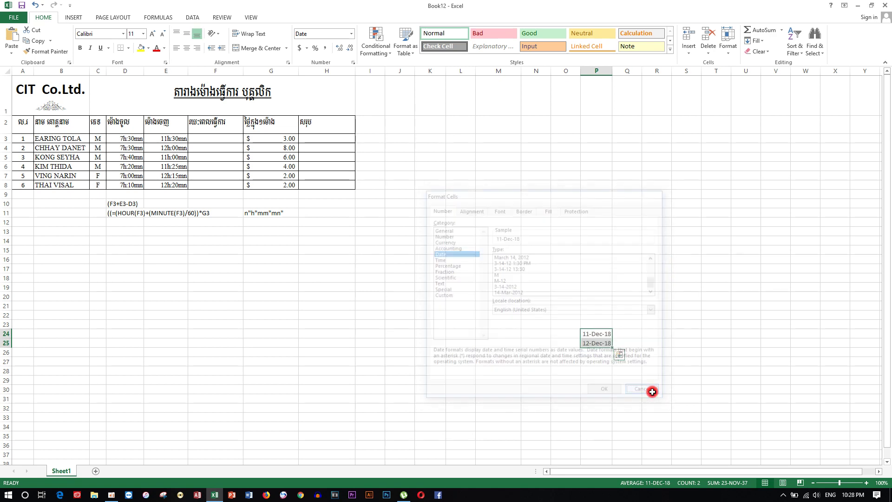
- Delete both demo dates from P24:P25
{"action": "left_click", "coordinate": [649, 354]}
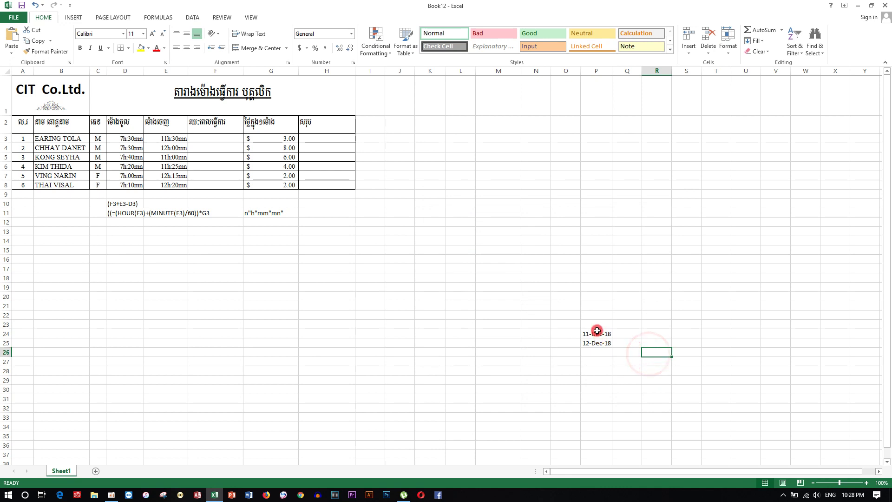
{"action": "left_click_drag", "start_coordinate": [595, 333], "coordinate": [601, 344]}
{"action": "key", "text": "Delete"}
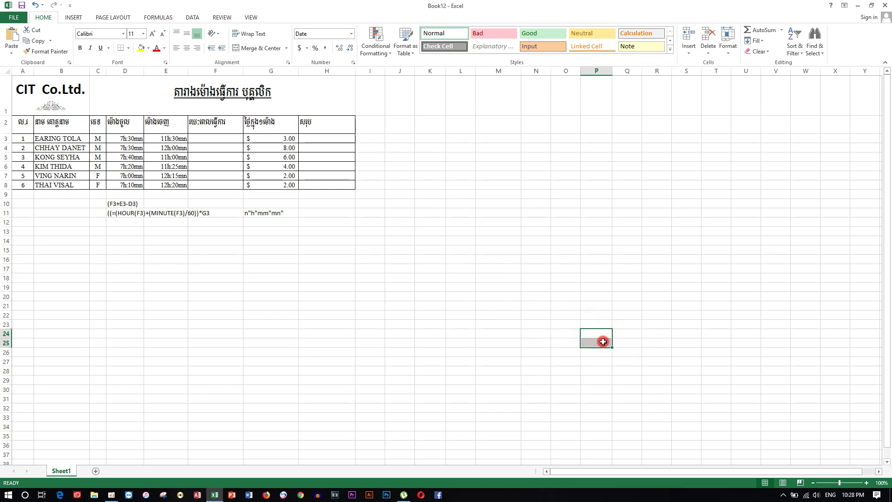
- Type a date into Q17 so it shows 10-07-18, then reselect Q17
{"action": "left_click", "coordinate": [627, 267]}
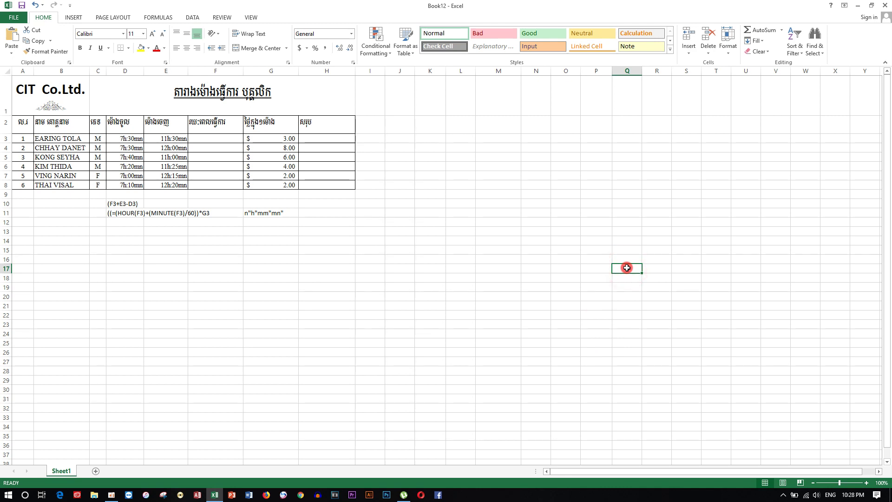
{"action": "type", "text": "10-7-2018"}
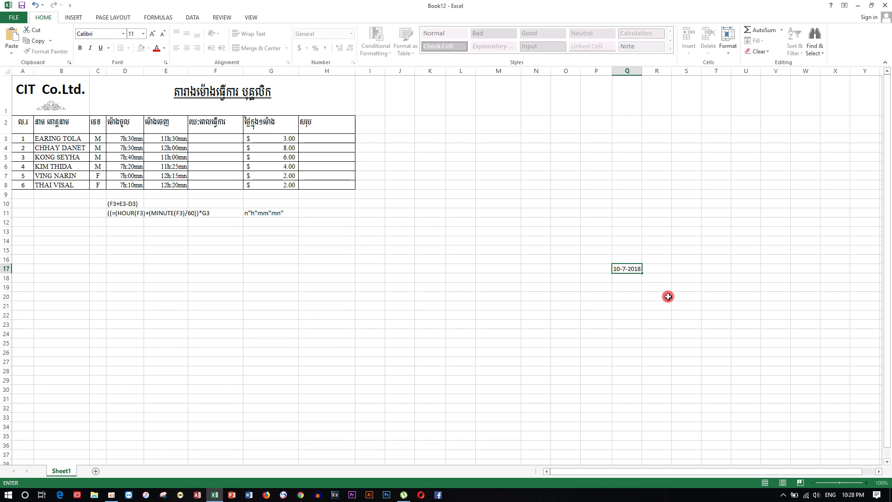
{"action": "left_click", "coordinate": [669, 296]}
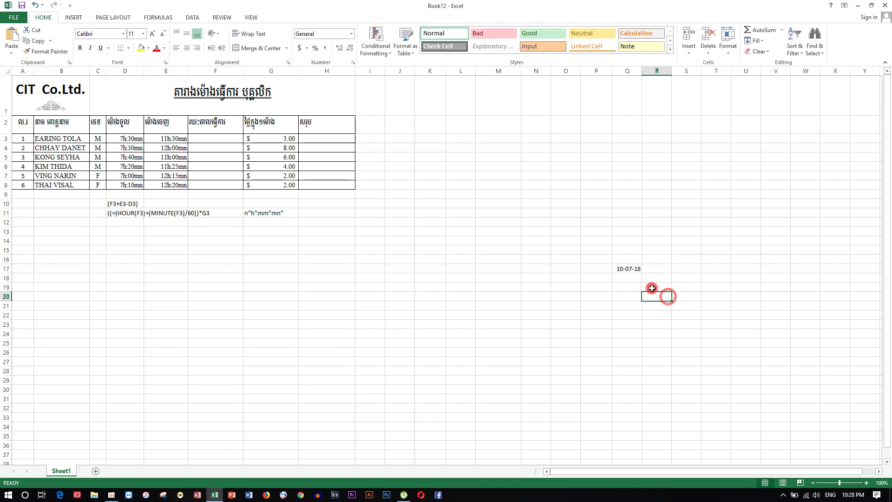
{"action": "left_click", "coordinate": [629, 269]}
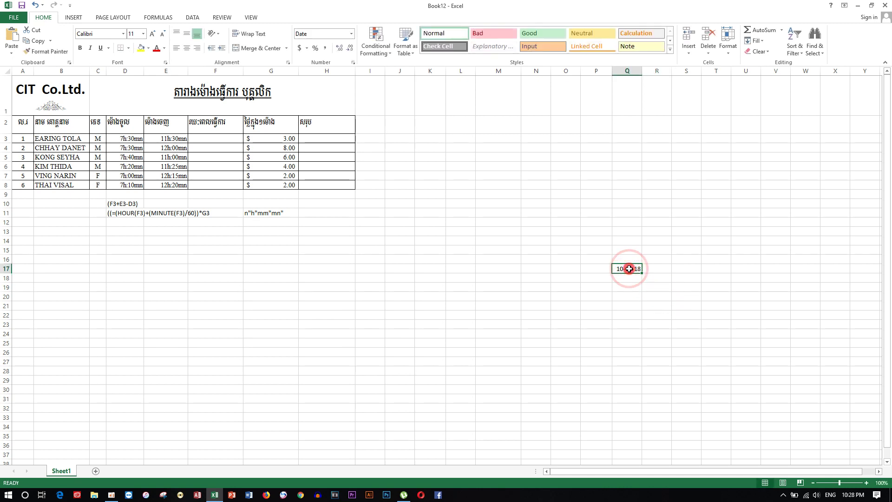
{"action": "right_click", "coordinate": [629, 268]}
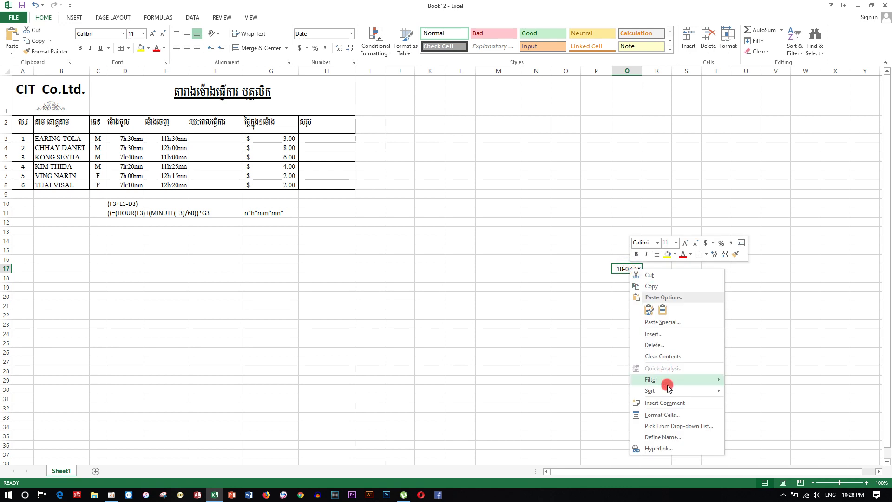
{"action": "left_click", "coordinate": [676, 414]}
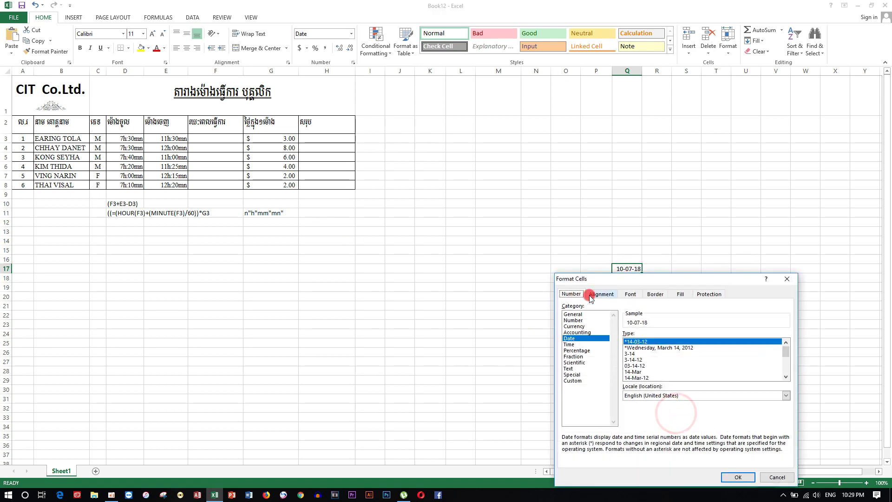
{"action": "left_click_drag", "start_coordinate": [653, 284], "coordinate": [612, 250]}
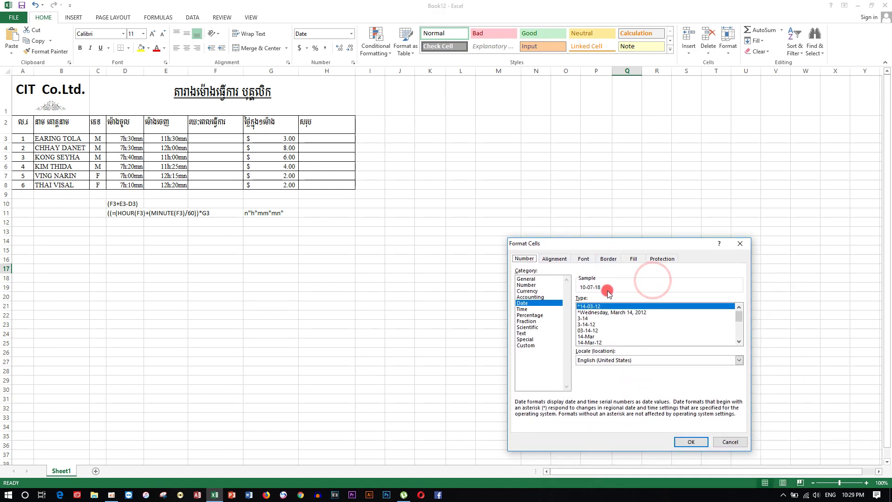
{"action": "left_click", "coordinate": [739, 321]}
{"action": "left_click", "coordinate": [532, 346]}
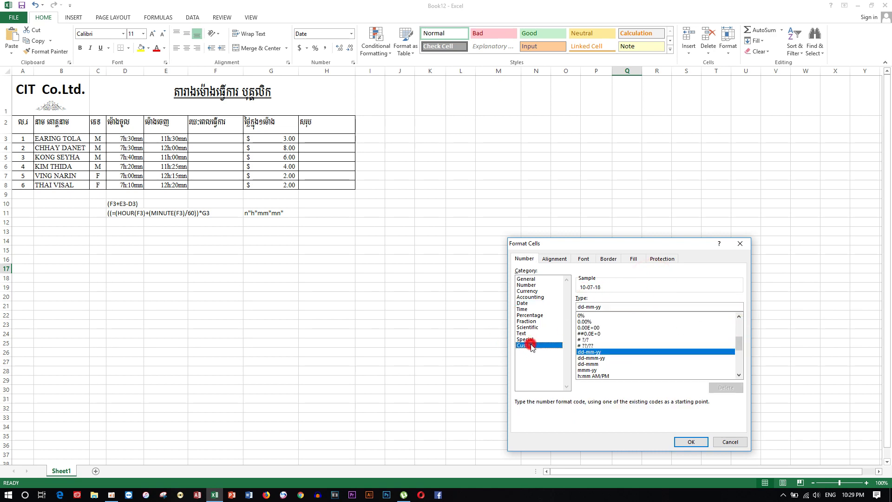
{"action": "left_click", "coordinate": [632, 358]}
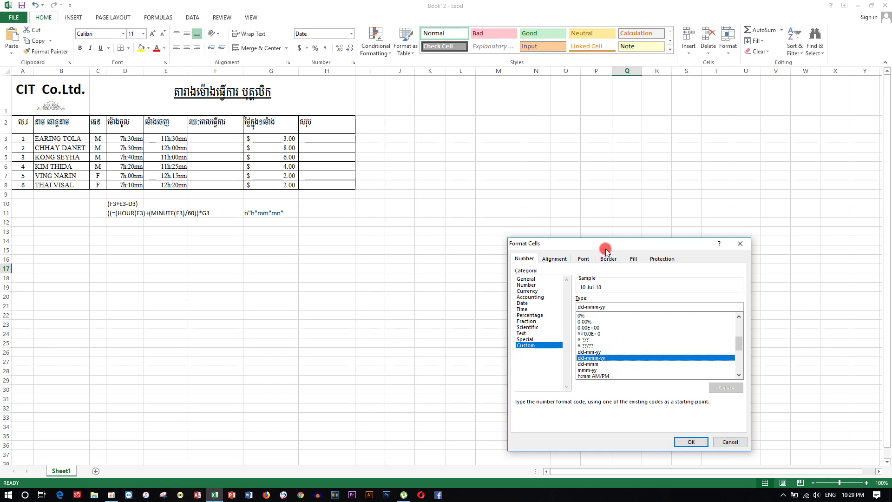
{"action": "left_click_drag", "start_coordinate": [606, 249], "coordinate": [381, 231]}
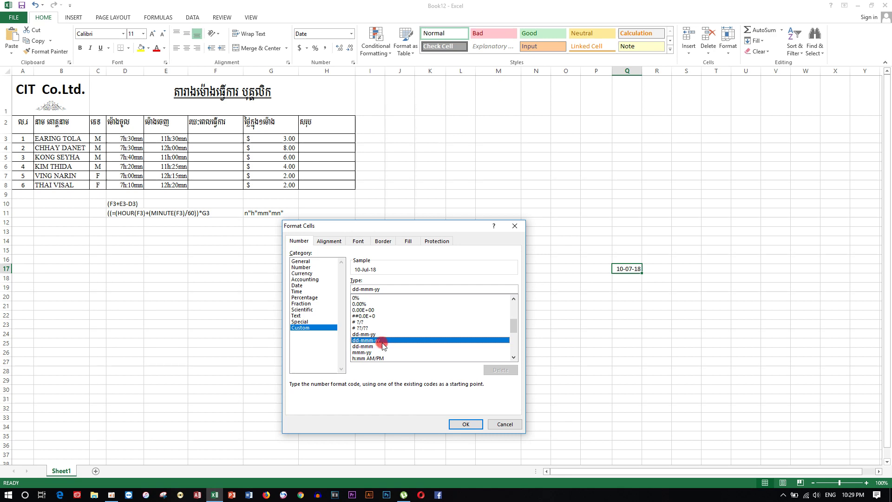
{"action": "left_click", "coordinate": [368, 288]}
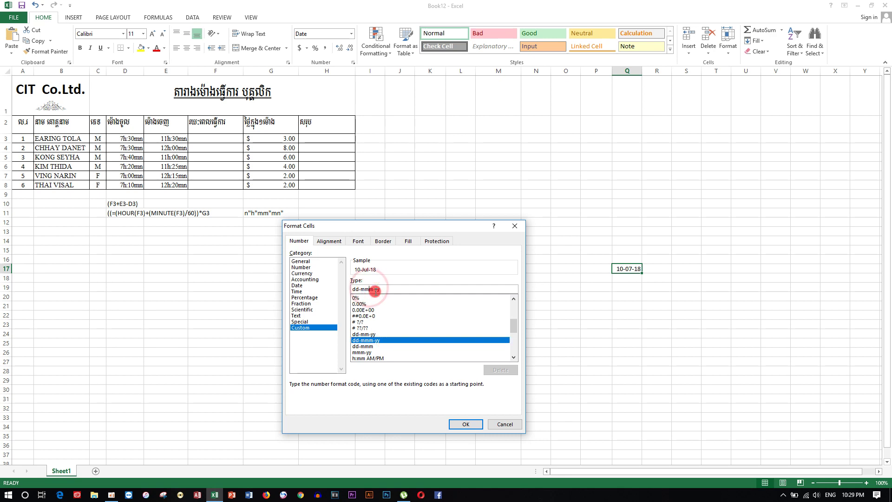
{"action": "key", "text": "BackSpace"}
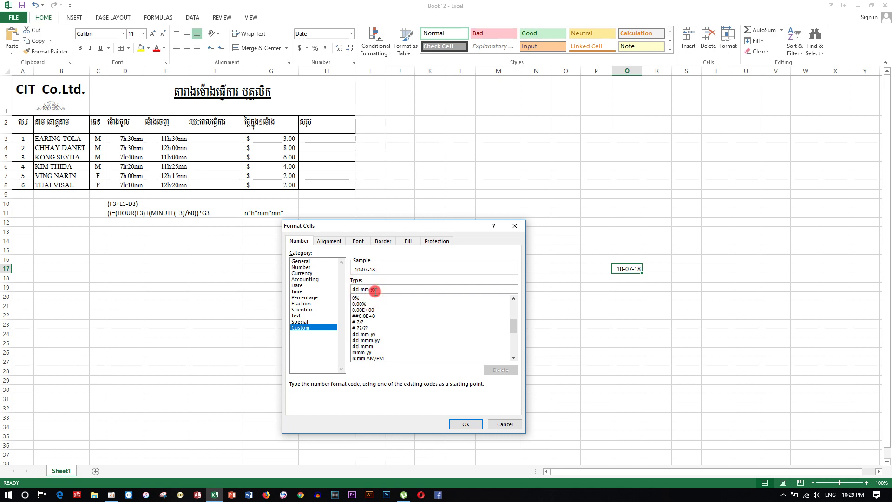
{"action": "left_click", "coordinate": [380, 340]}
{"action": "left_click", "coordinate": [383, 334]}
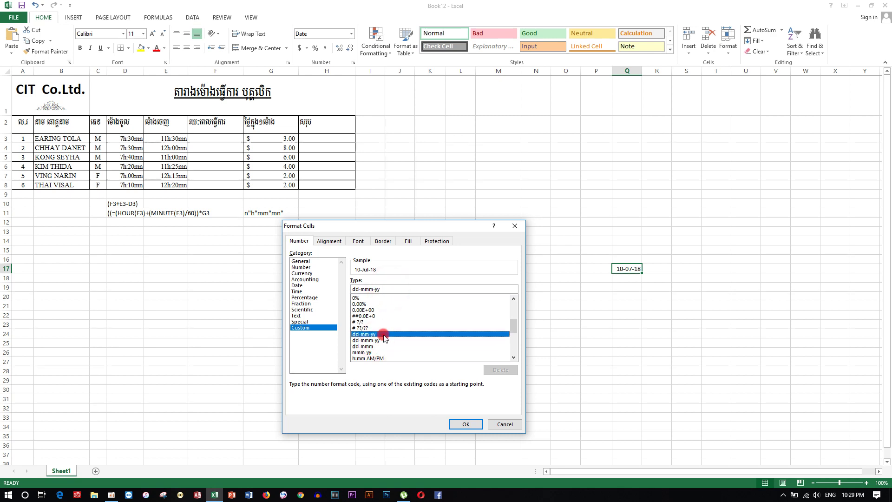
{"action": "left_click", "coordinate": [465, 424]}
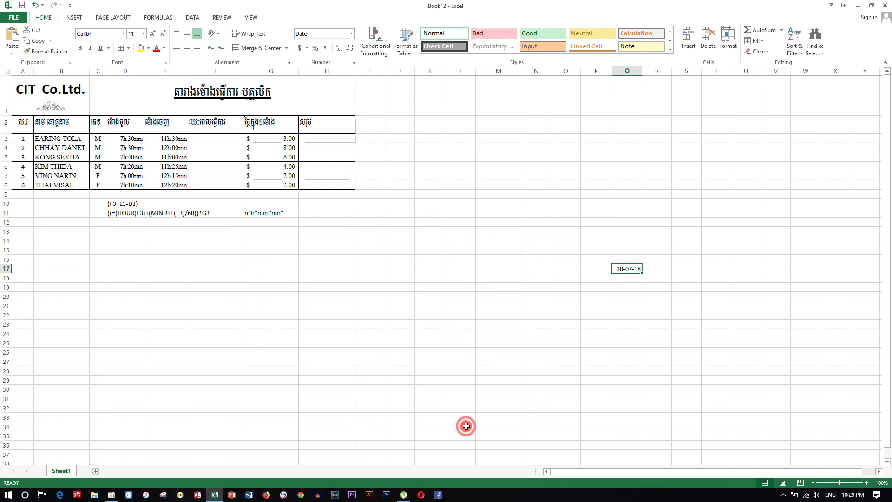
{"action": "right_click", "coordinate": [628, 270]}
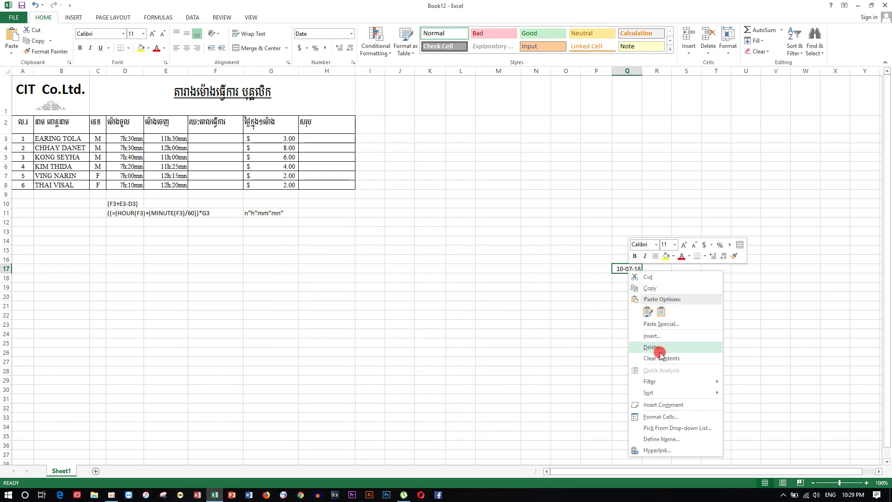
- Apply the custom dd-mmm-yy format to Q17 so it displays 10-Jul-18
{"action": "left_click", "coordinate": [685, 417]}
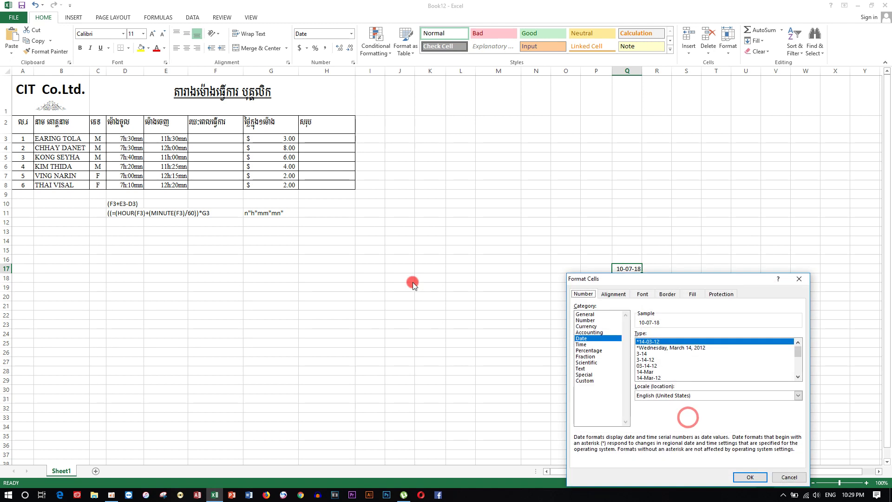
{"action": "left_click", "coordinate": [609, 380]}
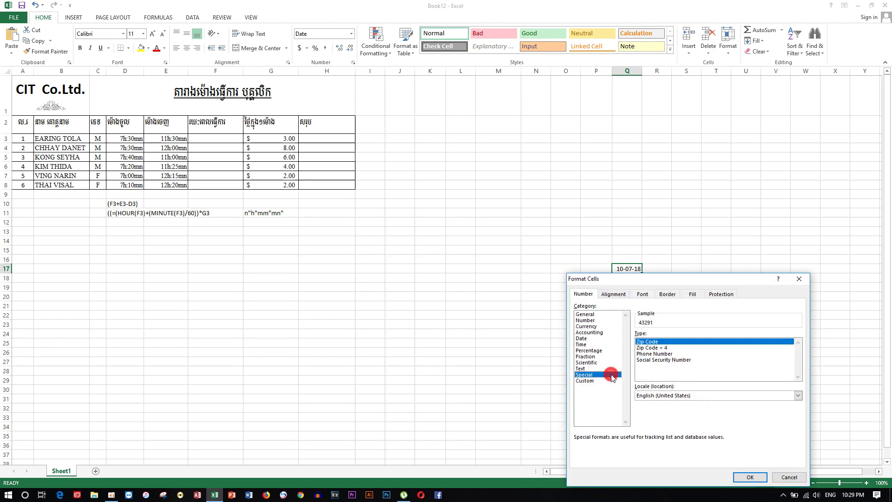
{"action": "scroll", "coordinate": [784, 373], "scroll_direction": "down", "scroll_amount": 3}
{"action": "left_click_drag", "start_coordinate": [797, 381], "coordinate": [801, 408]}
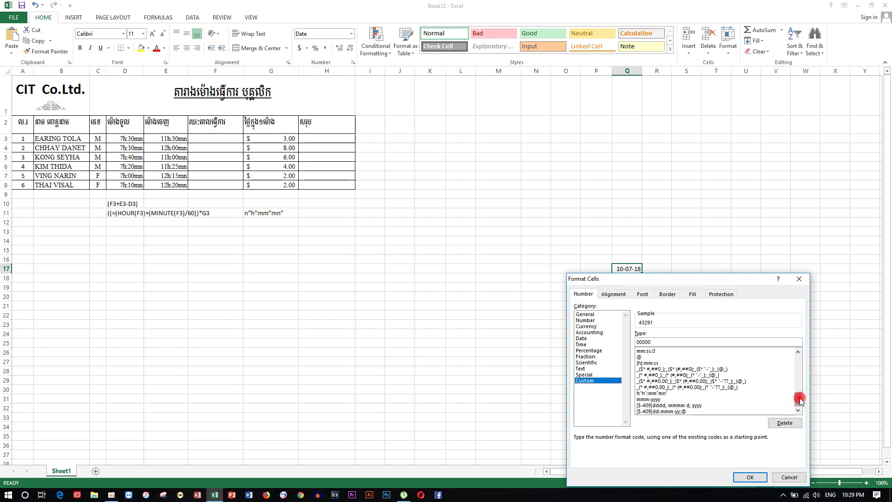
{"action": "left_click_drag", "start_coordinate": [799, 398], "coordinate": [799, 392]}
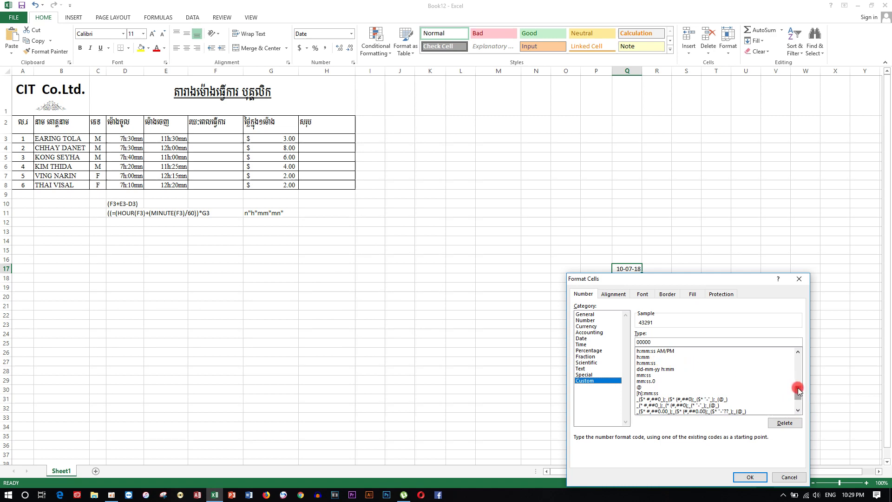
{"action": "left_click_drag", "start_coordinate": [795, 388], "coordinate": [797, 380]}
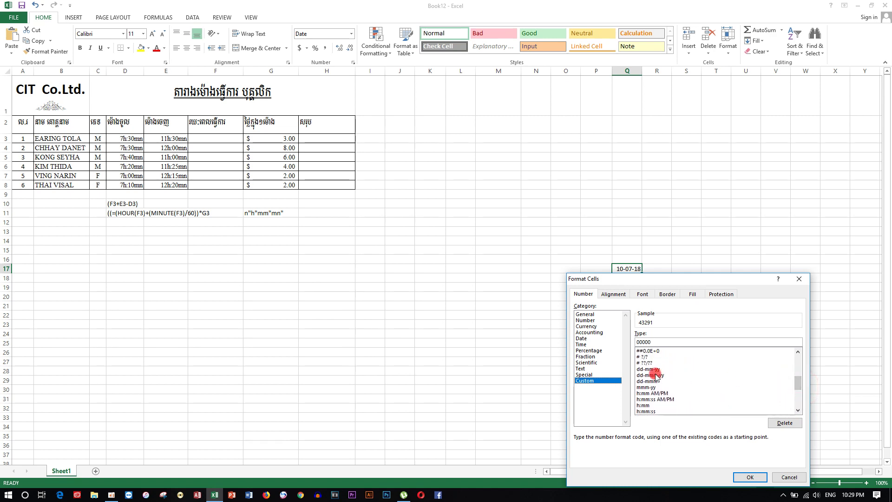
{"action": "left_click", "coordinate": [652, 375]}
{"action": "left_click", "coordinate": [750, 477]}
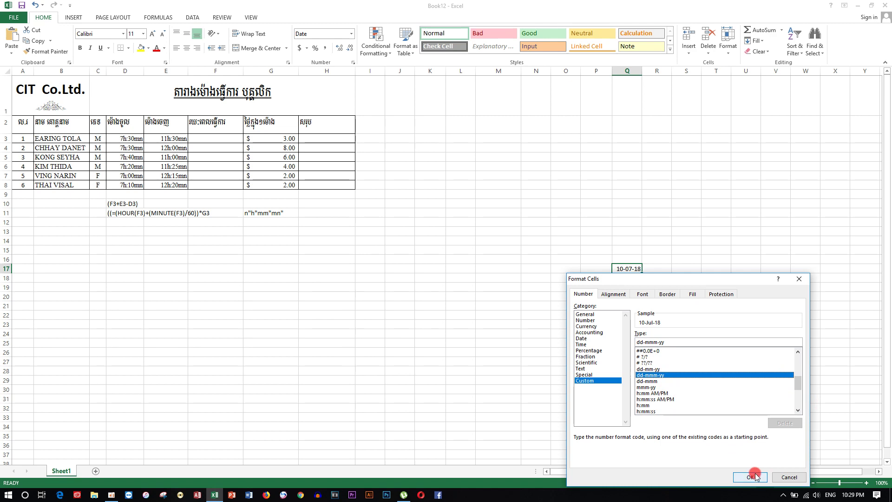
{"action": "left_click", "coordinate": [647, 291]}
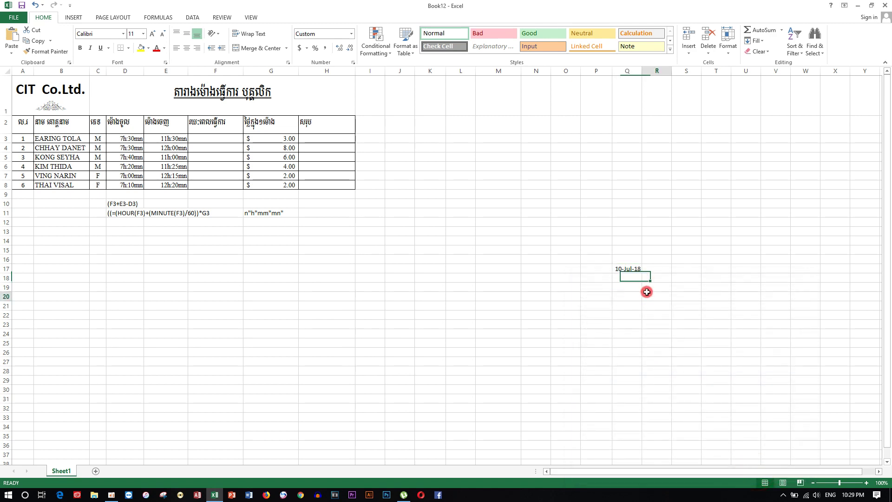
{"action": "left_click", "coordinate": [637, 264]}
{"action": "left_click", "coordinate": [668, 274]}
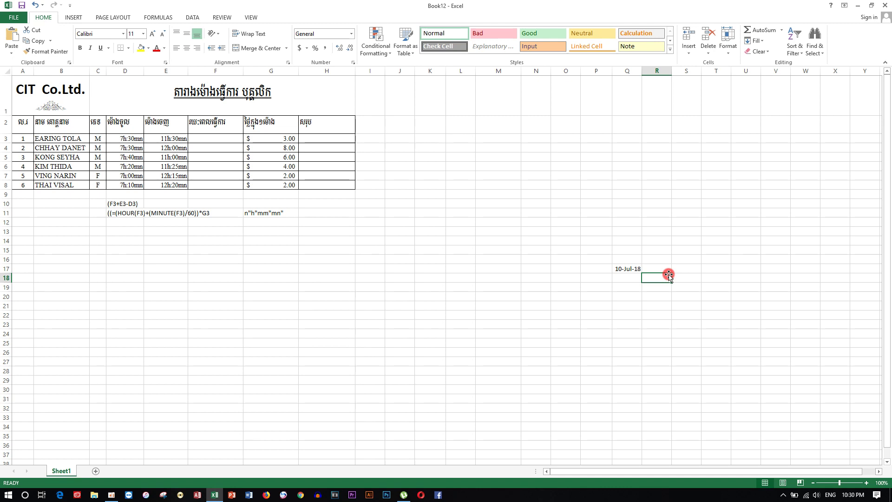
- Change Q17's custom format code to dd-mmm-yyyy so it reads 10-Jul-2018
{"action": "left_click", "coordinate": [626, 271]}
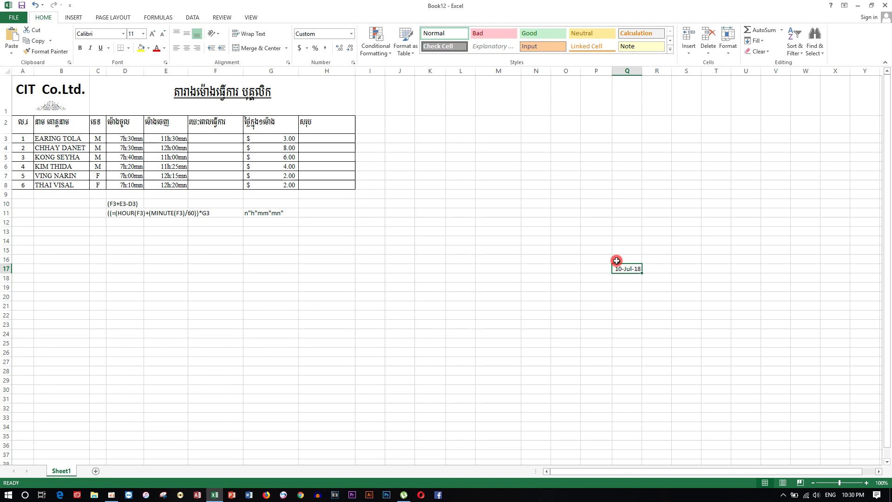
{"action": "right_click", "coordinate": [625, 270]}
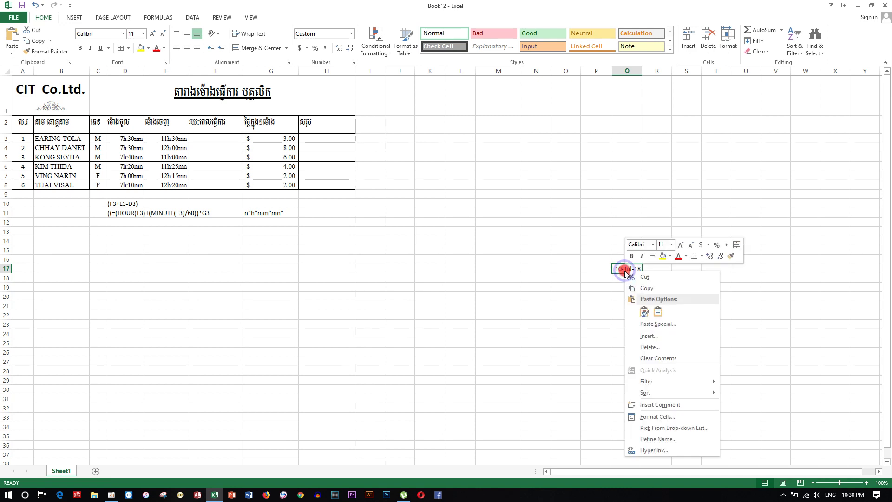
{"action": "left_click", "coordinate": [682, 416]}
{"action": "left_click", "coordinate": [659, 342]}
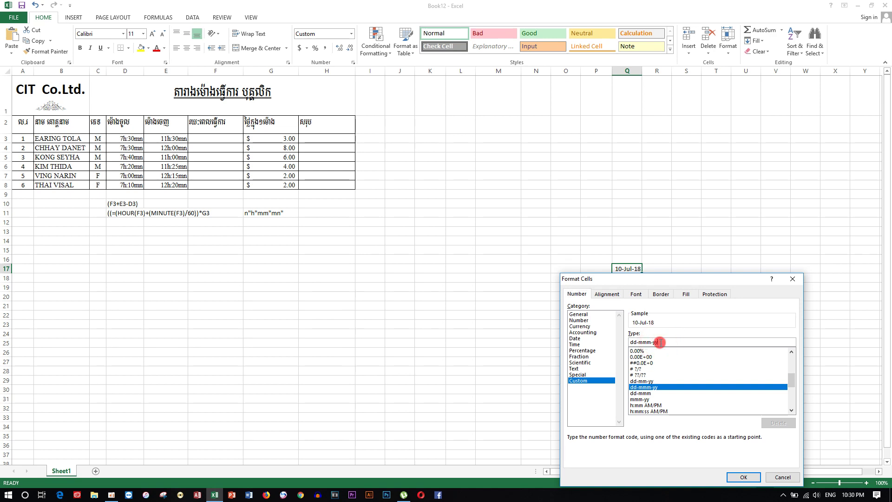
{"action": "type", "text": "yy"}
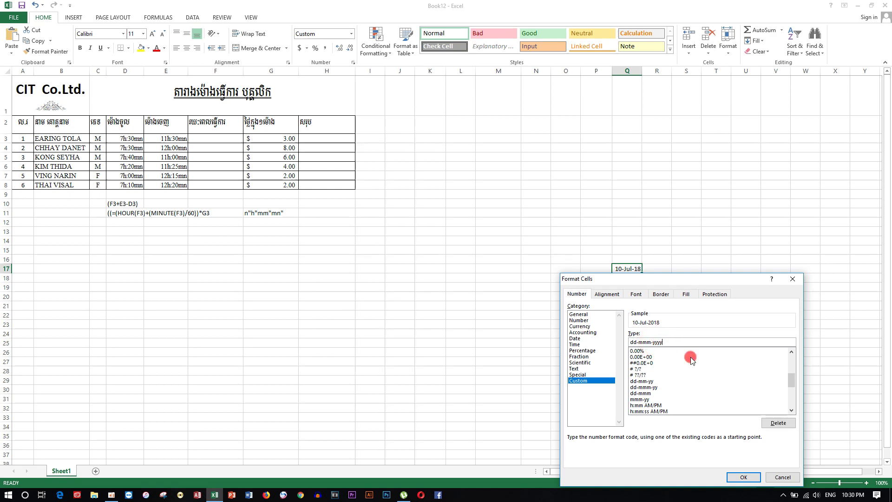
{"action": "left_click", "coordinate": [743, 477]}
{"action": "left_click", "coordinate": [671, 311]}
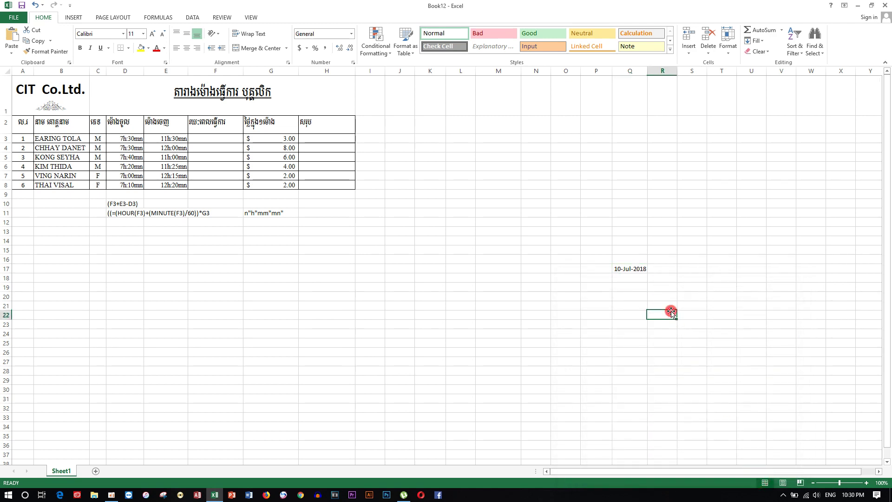
{"action": "left_click", "coordinate": [633, 270]}
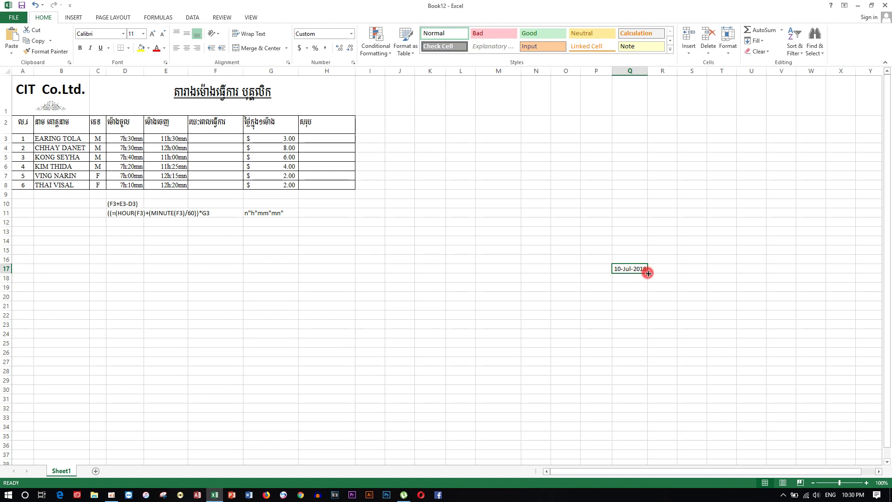
- Fill Q17's date down to 13-Jul-2018 in Q20, then delete the Q17:Q20 series
{"action": "left_click_drag", "start_coordinate": [648, 273], "coordinate": [648, 302]}
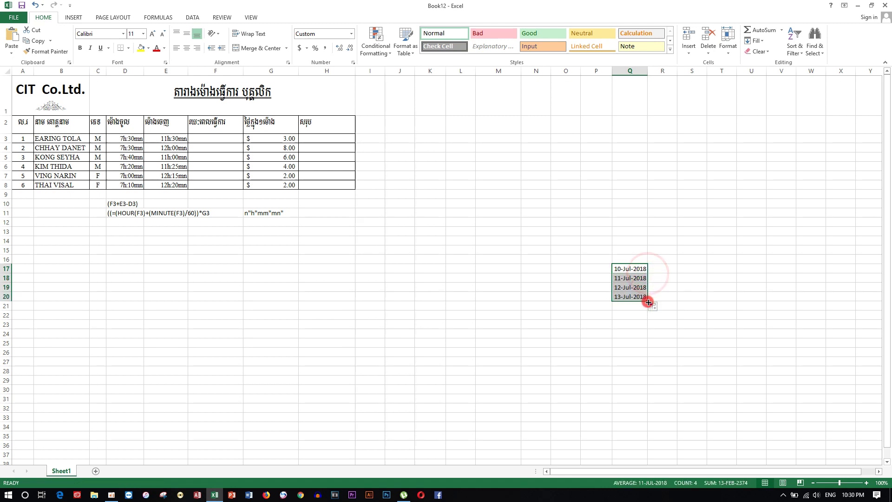
{"action": "left_click", "coordinate": [719, 275]}
{"action": "left_click_drag", "start_coordinate": [628, 268], "coordinate": [637, 294]}
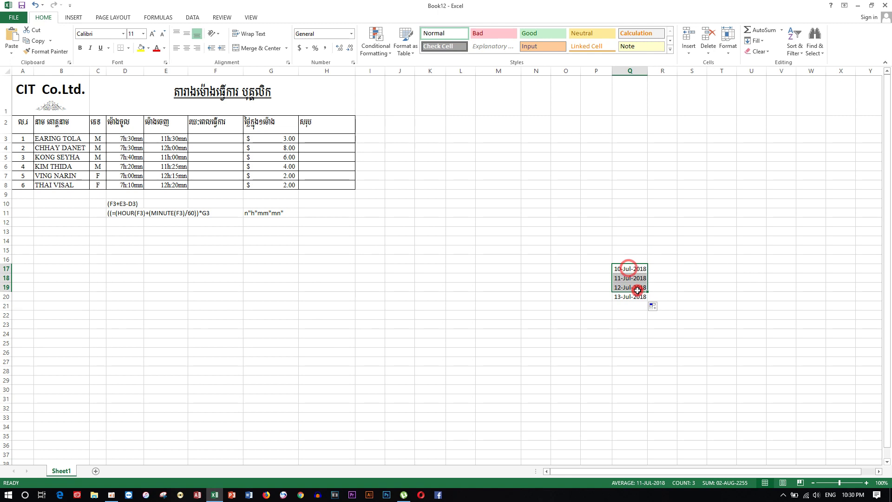
{"action": "key", "text": "Delete"}
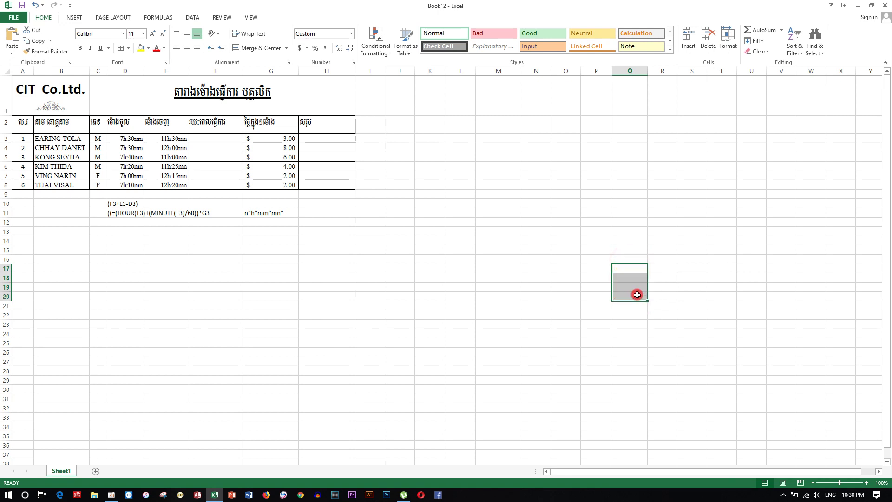
{"action": "left_click", "coordinate": [598, 270]}
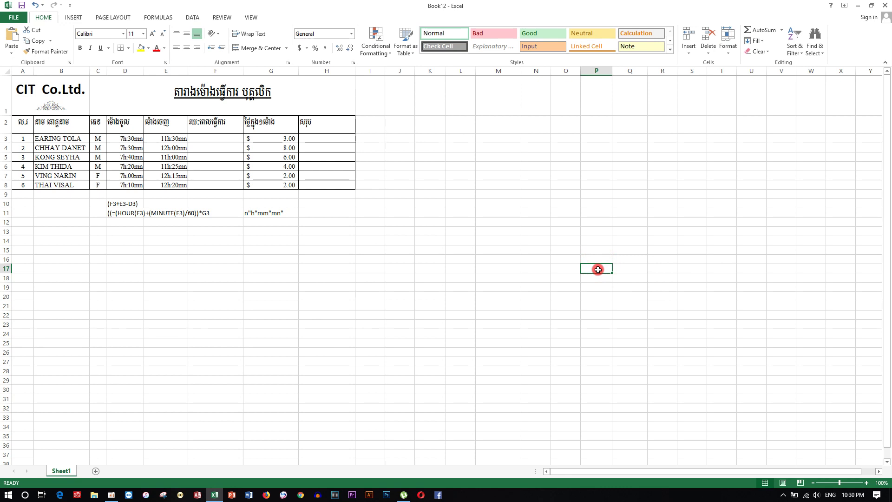
- Enter the date 10/20/2018 in cell P17
{"action": "type", "text": "10/20/2018"}
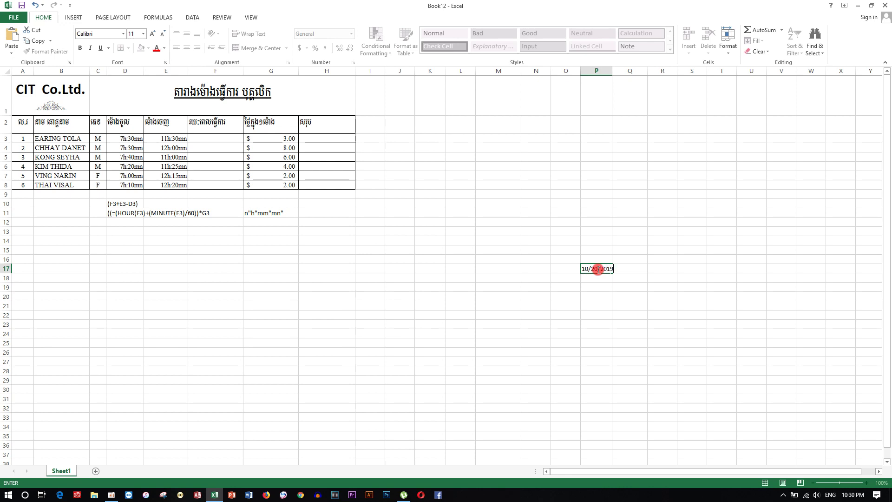
{"action": "left_click", "coordinate": [629, 277]}
{"action": "left_click", "coordinate": [602, 270]}
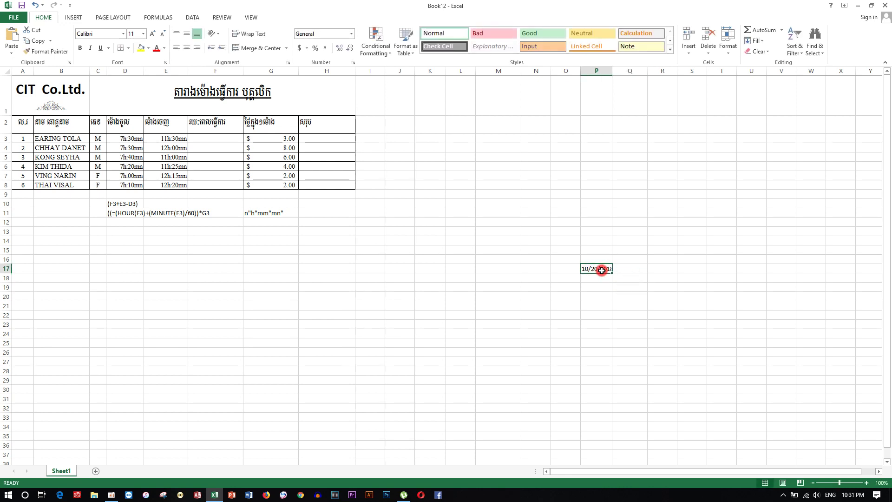
- Open Format Cells' Custom list for P17 and preview the dd-mmm and dd-mmm-yy codes
{"action": "right_click", "coordinate": [602, 270]}
{"action": "left_click", "coordinate": [650, 422]}
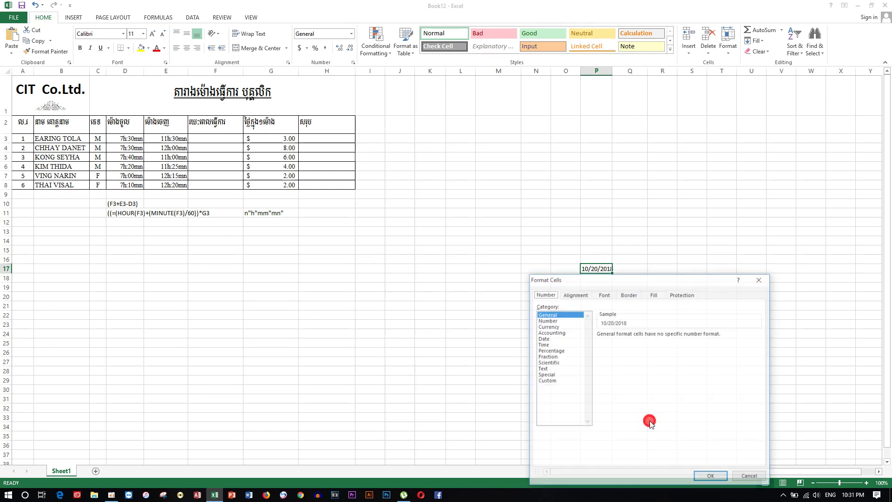
{"action": "left_click", "coordinate": [559, 381]}
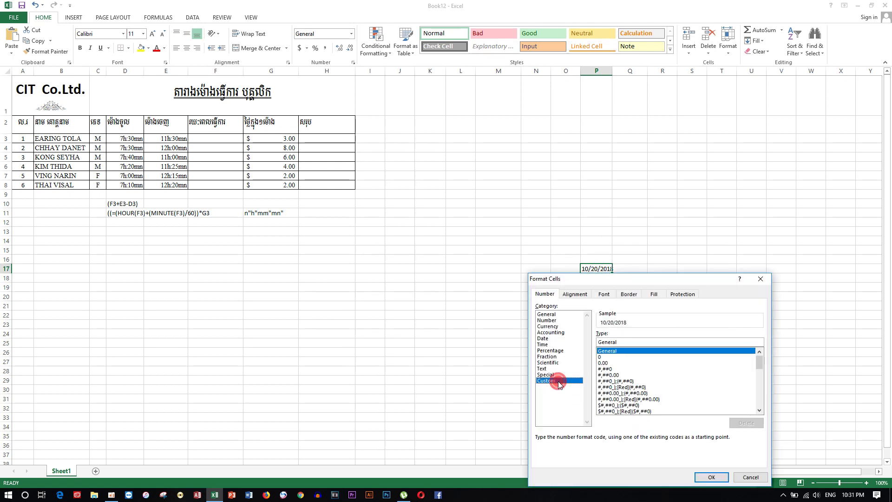
{"action": "mouse_move", "coordinate": [691, 281]}
{"action": "left_mouse_down"}
{"action": "mouse_move", "coordinate": [442, 189]}
{"action": "mouse_move", "coordinate": [470, 197]}
{"action": "left_mouse_up"}
{"action": "left_click_drag", "start_coordinate": [541, 276], "coordinate": [542, 297]}
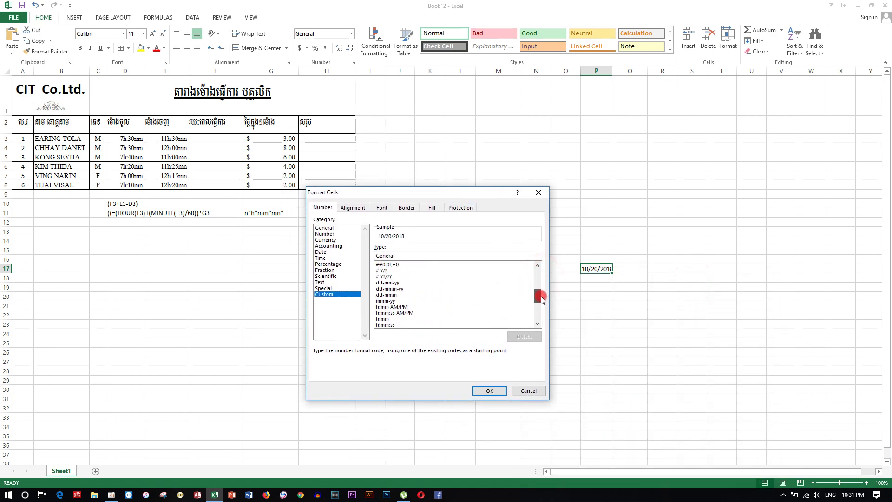
{"action": "left_click", "coordinate": [402, 295]}
{"action": "left_click", "coordinate": [401, 289]}
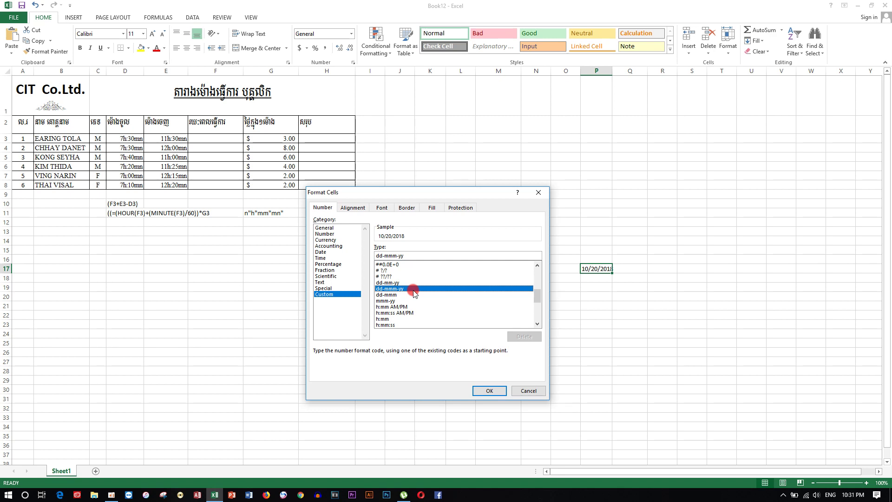
- Try the dd-mmm-yyyy, mmm-yyyy and red-negative dollar codes, then cancel, keeping the default date format
{"action": "left_click", "coordinate": [421, 255]}
{"action": "type", "text": "yy"}
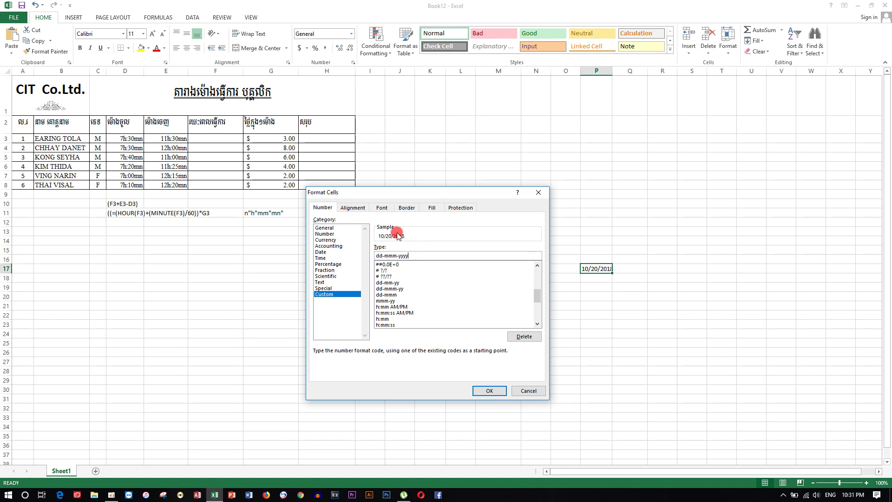
{"action": "key", "text": "BackSpace"}
{"action": "left_click_drag", "start_coordinate": [537, 297], "coordinate": [538, 318]}
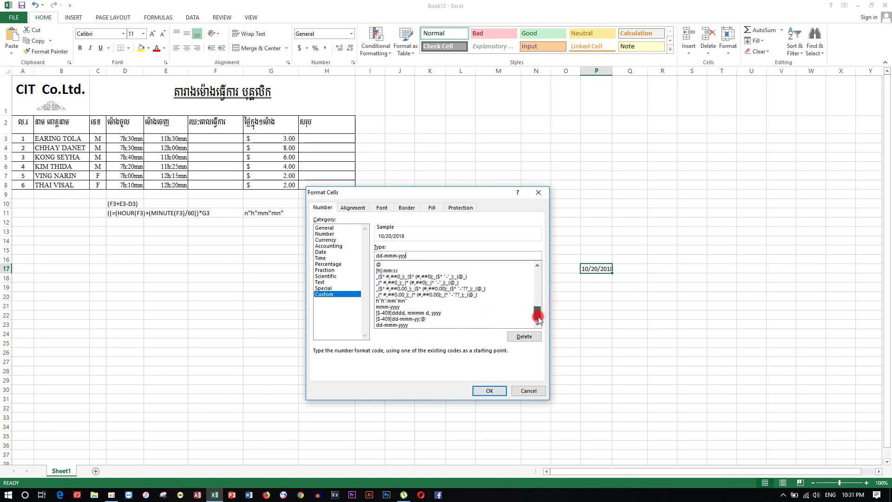
{"action": "left_click", "coordinate": [412, 325]}
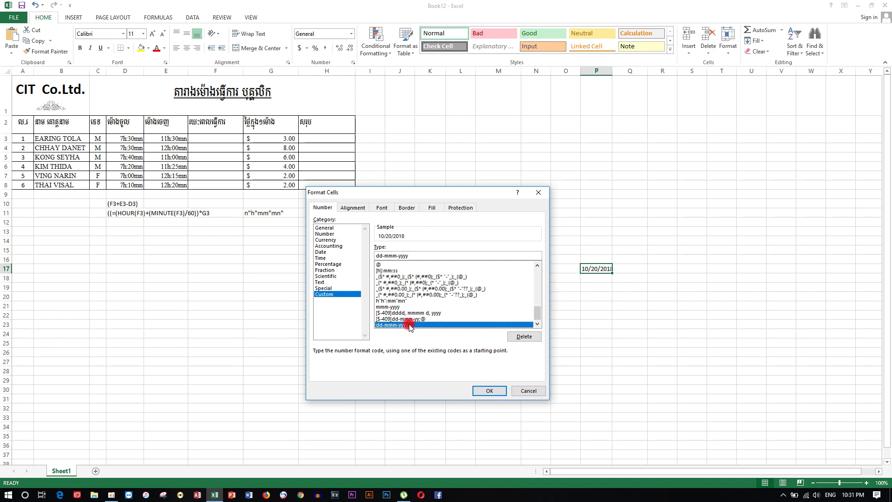
{"action": "left_click", "coordinate": [413, 307]}
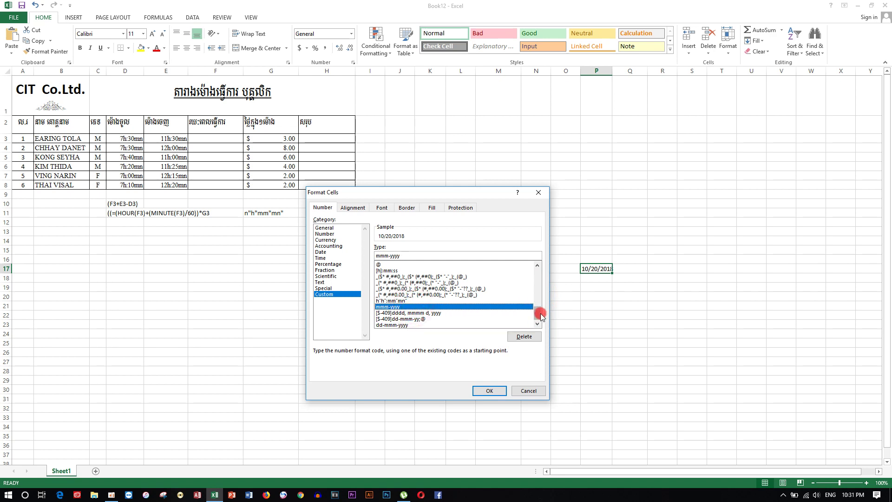
{"action": "left_click_drag", "start_coordinate": [540, 317], "coordinate": [532, 286]}
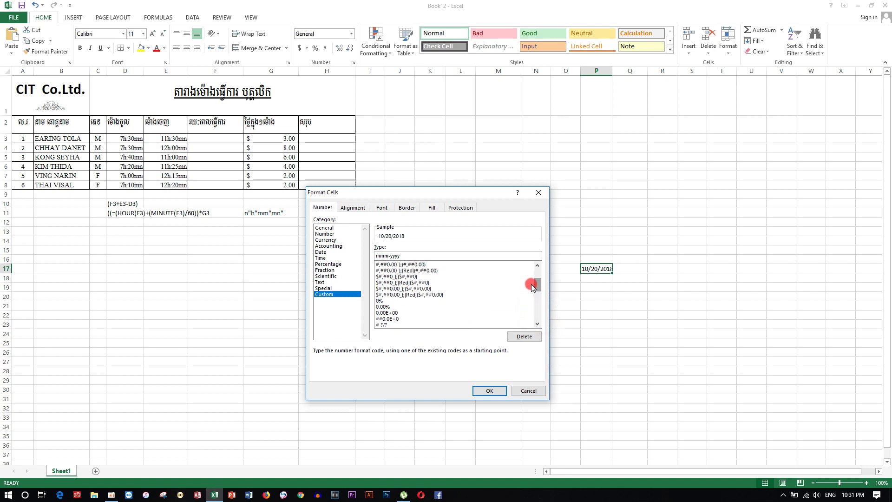
{"action": "left_click", "coordinate": [531, 283]}
{"action": "left_click_drag", "start_coordinate": [539, 285], "coordinate": [538, 269]}
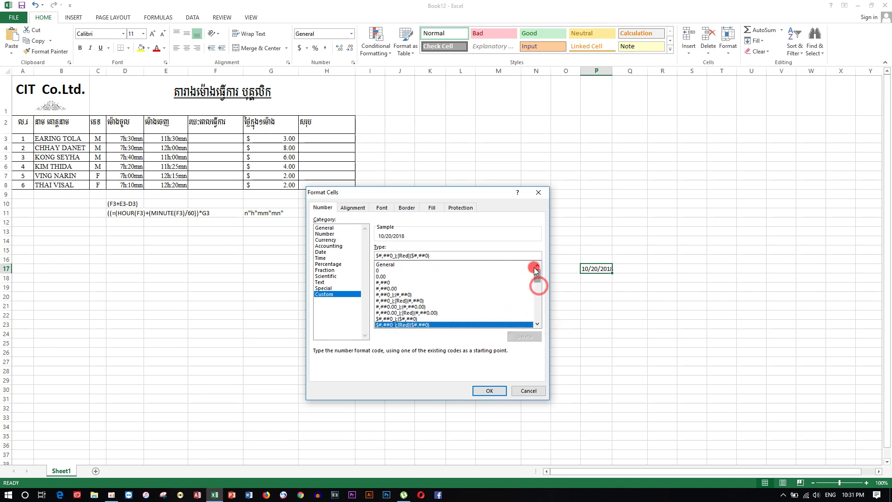
{"action": "left_click", "coordinate": [529, 390]}
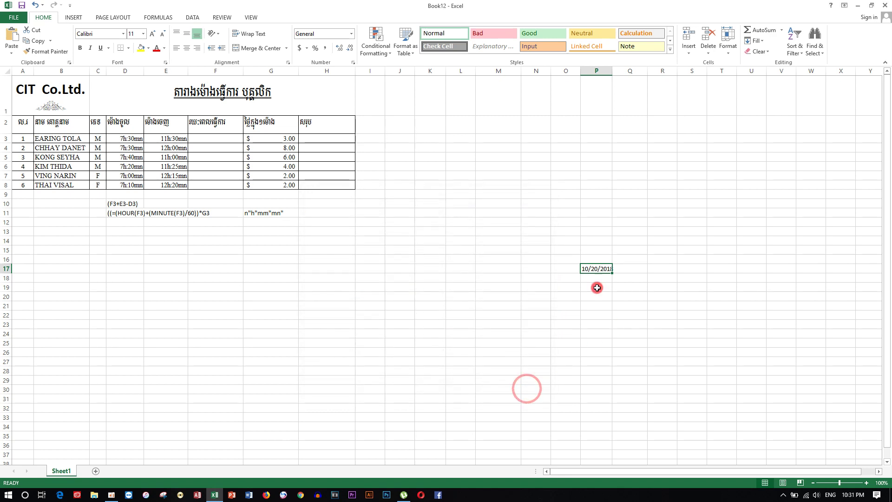
- Clear P17, enter 5000 in O14 and fill it down to O15
{"action": "key", "text": "Delete"}
{"action": "left_click", "coordinate": [576, 250]}
{"action": "left_click", "coordinate": [569, 240]}
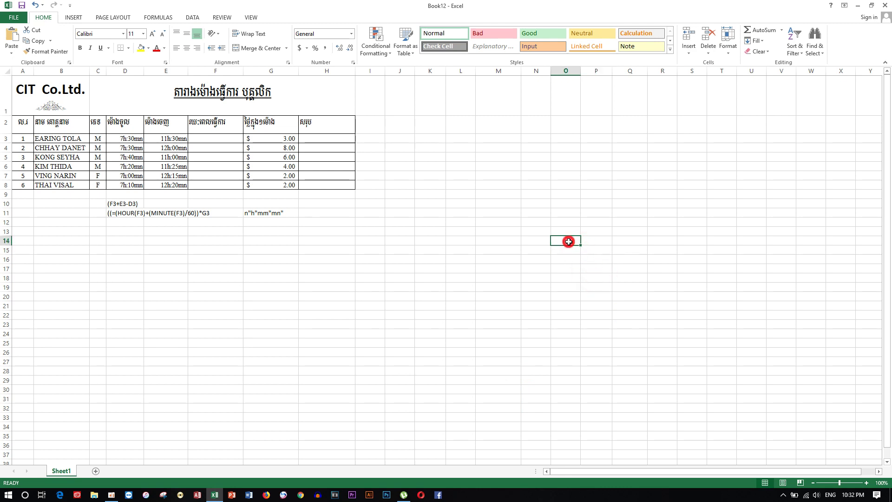
{"action": "type", "text": "50"}
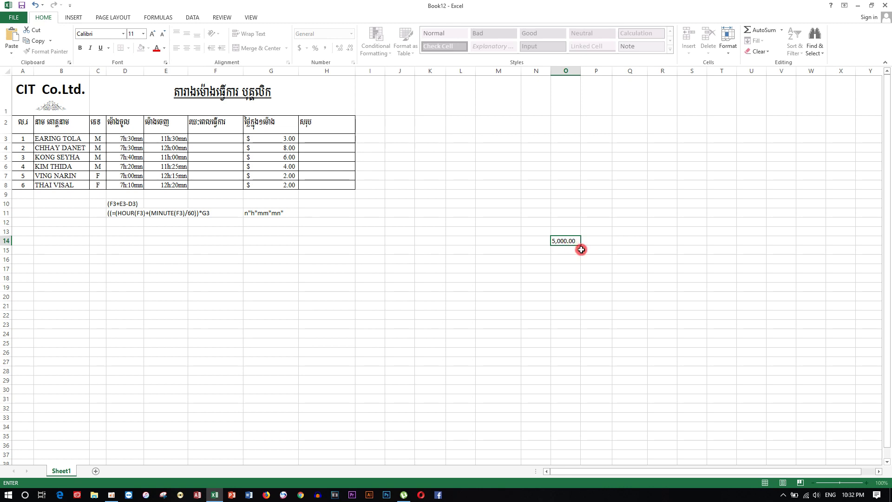
{"action": "left_click", "coordinate": [583, 250]}
{"action": "left_click", "coordinate": [570, 243]}
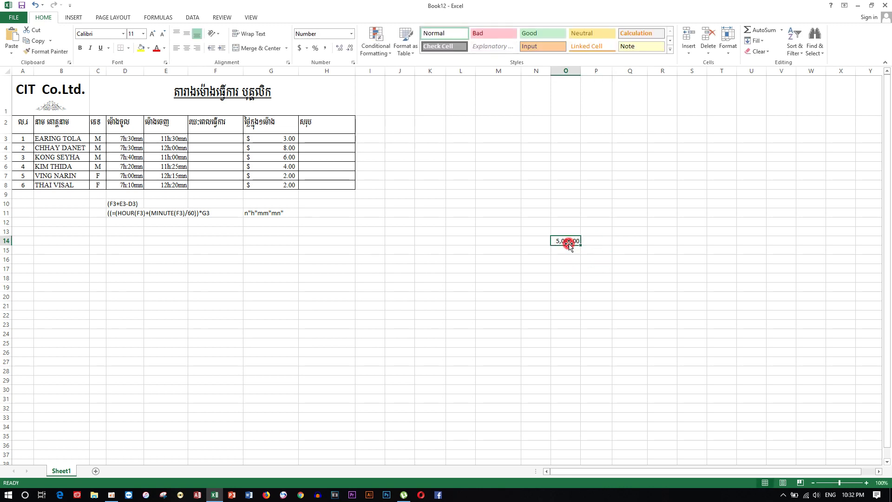
{"action": "left_click_drag", "start_coordinate": [580, 245], "coordinate": [581, 252]}
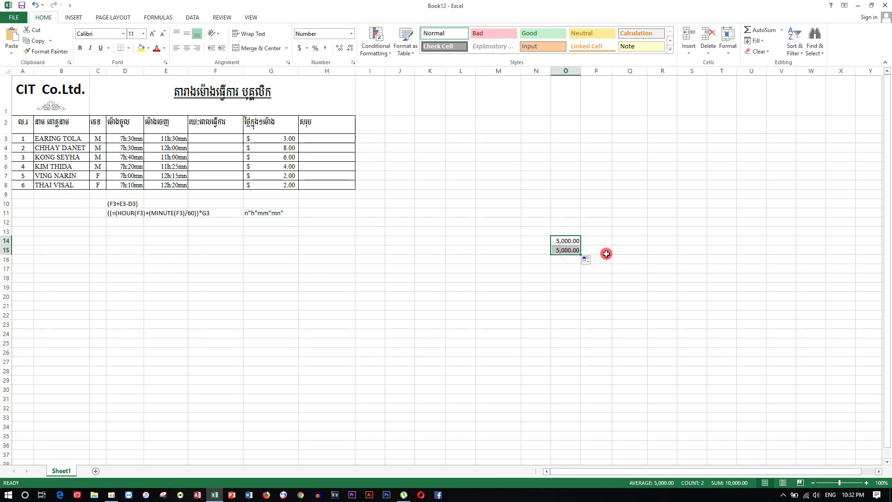
- Adjust decimals on O14:O15 so 5,000 shows with a comma and no decimals, undoing a stray dot
{"action": "left_click", "coordinate": [339, 47]}
{"action": "left_click", "coordinate": [340, 48]}
{"action": "left_click", "coordinate": [350, 48]}
{"action": "left_click", "coordinate": [350, 49]}
{"action": "left_click", "coordinate": [351, 48]}
{"action": "left_click", "coordinate": [351, 48]}
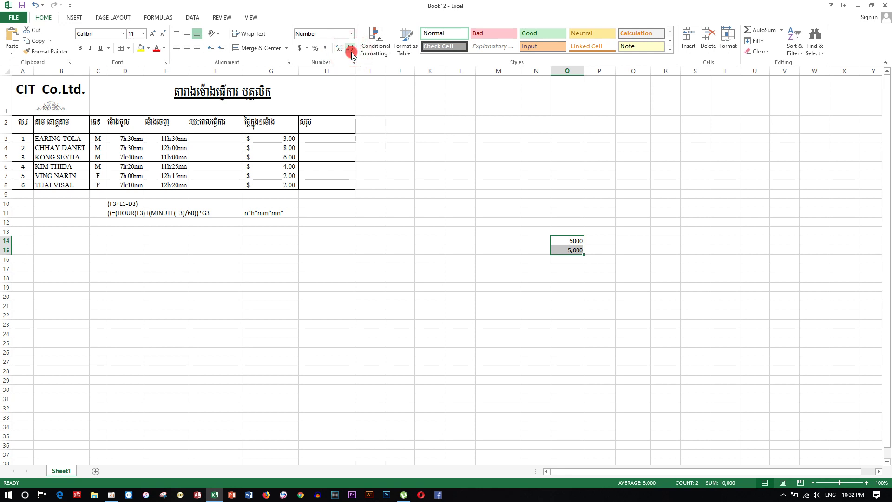
{"action": "type", "text": "."}
{"action": "left_click", "coordinate": [481, 305]}
{"action": "key", "text": "ctrl+z"}
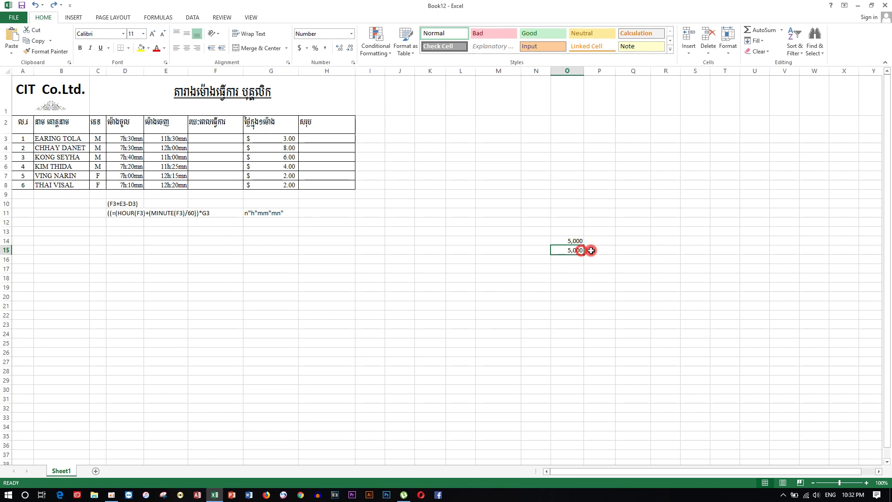
{"action": "left_click", "coordinate": [610, 251]}
{"action": "left_click", "coordinate": [577, 241]}
{"action": "left_click_drag", "start_coordinate": [577, 241], "coordinate": [576, 250]}
{"action": "left_click", "coordinate": [351, 53]}
{"action": "left_click", "coordinate": [586, 239]}
- Delete the 5,000 from O15 and re-commit the 5000 value in O14
{"action": "right_click", "coordinate": [582, 250]}
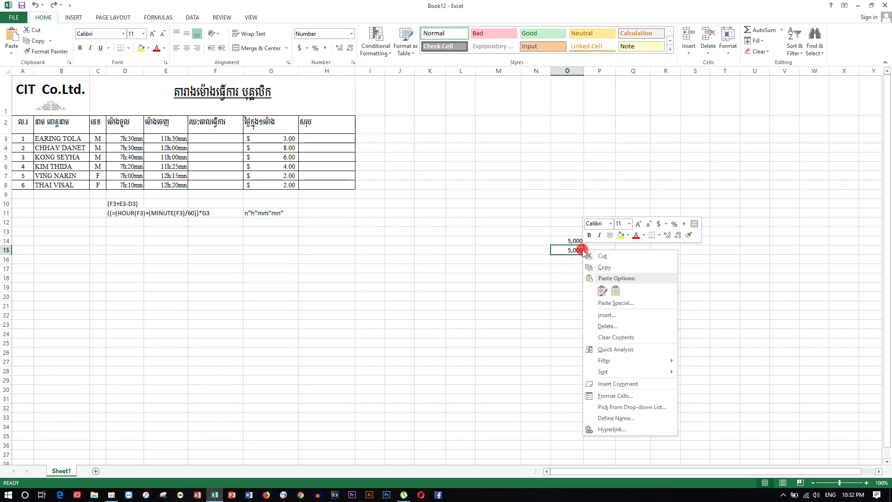
{"action": "left_click", "coordinate": [569, 250]}
{"action": "key", "text": "Delete"}
{"action": "left_click", "coordinate": [577, 239]}
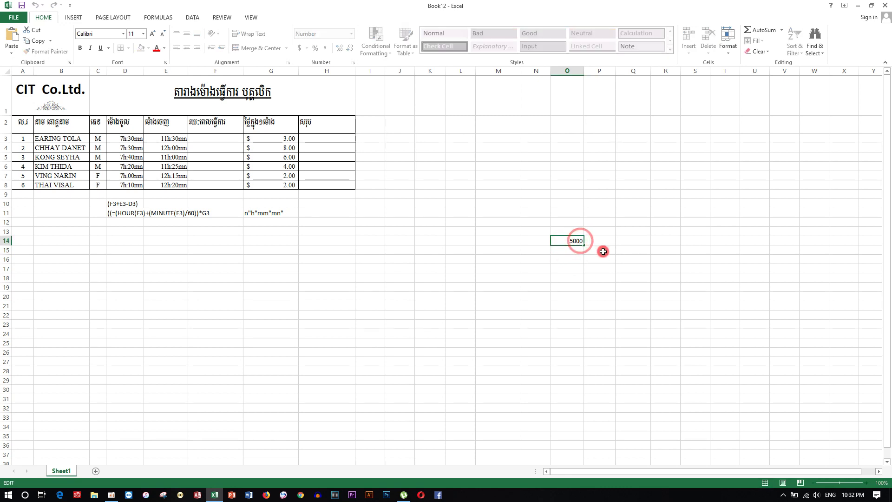
{"action": "key", "text": "Left"}
{"action": "key", "text": "Left"}
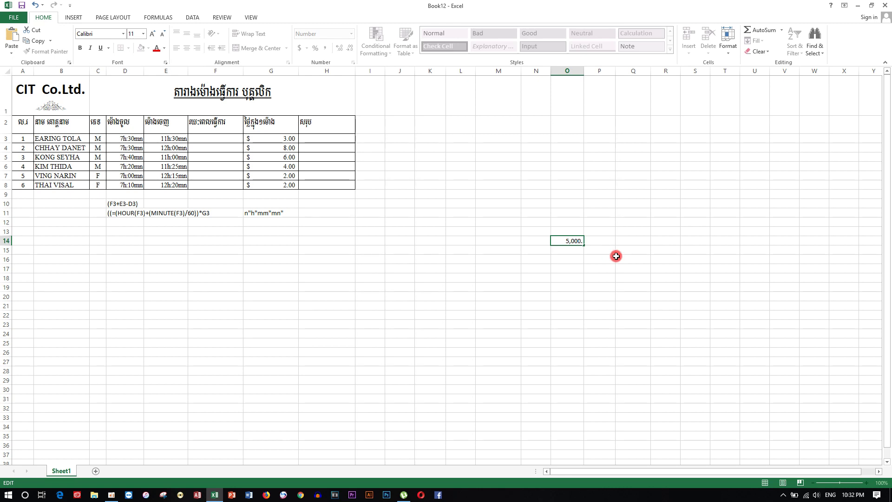
{"action": "left_click", "coordinate": [616, 256]}
{"action": "right_click", "coordinate": [576, 238]}
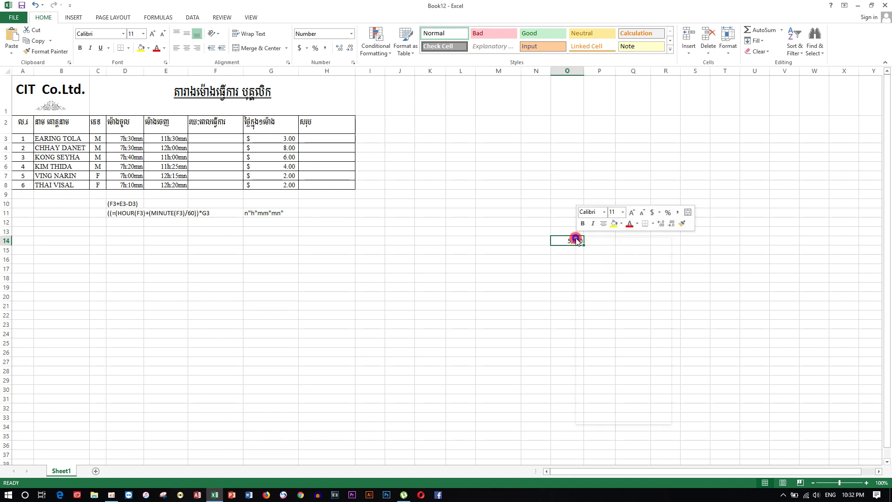
- Apply the custom #,##0.00 format to O14 so it displays 5,000.00
{"action": "left_click", "coordinate": [633, 384]}
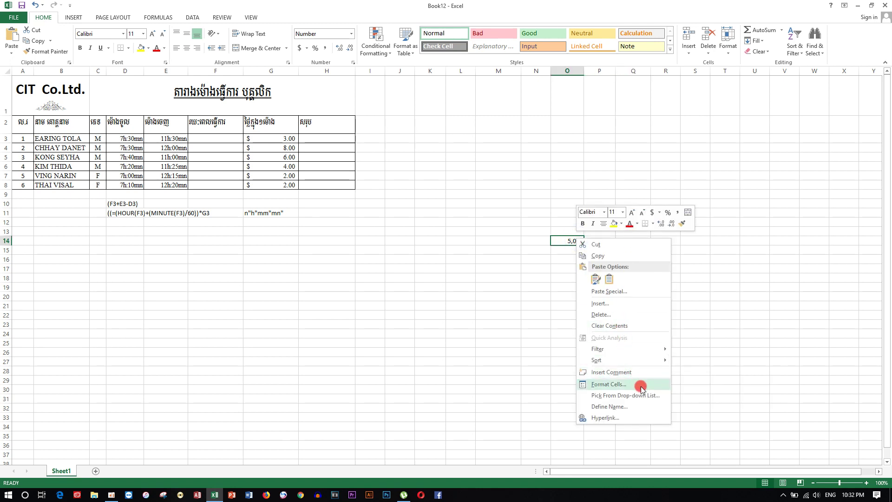
{"action": "left_click_drag", "start_coordinate": [612, 280], "coordinate": [594, 232]}
{"action": "left_click", "coordinate": [559, 300]}
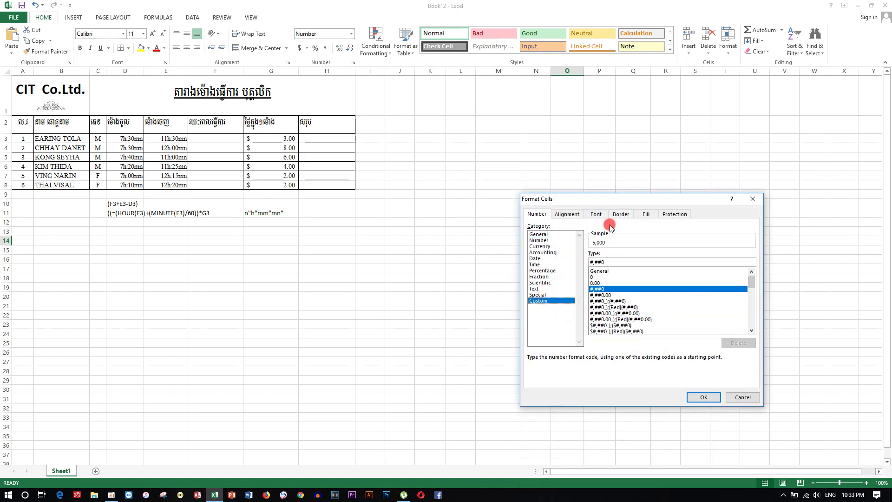
{"action": "mouse_move", "coordinate": [626, 195]}
{"action": "left_mouse_down"}
{"action": "mouse_move", "coordinate": [554, 202]}
{"action": "mouse_move", "coordinate": [389, 193]}
{"action": "left_mouse_up"}
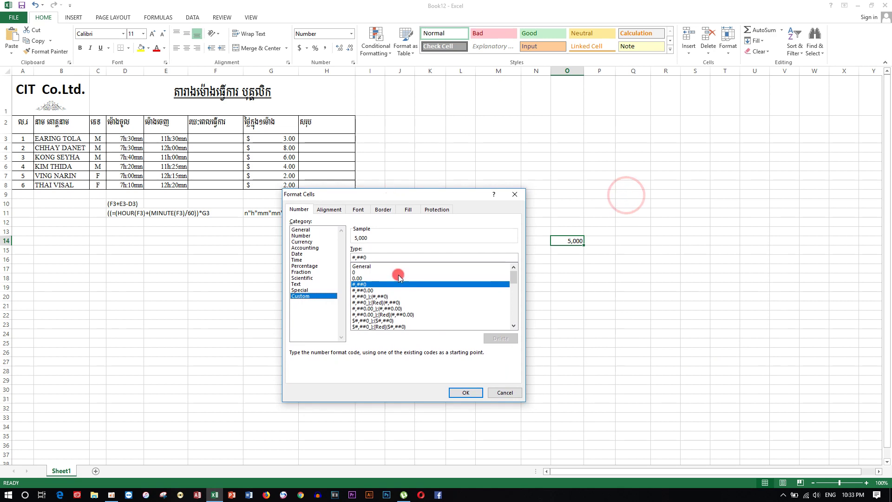
{"action": "left_click", "coordinate": [375, 278]}
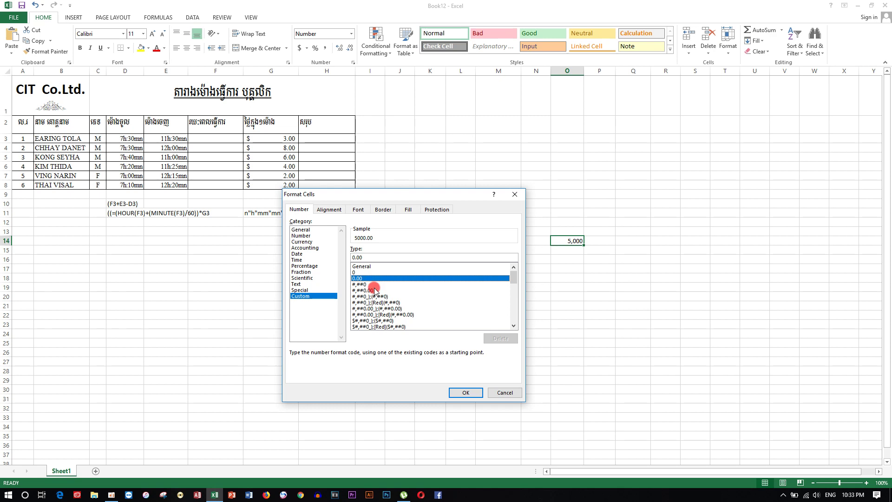
{"action": "left_click", "coordinate": [374, 290]}
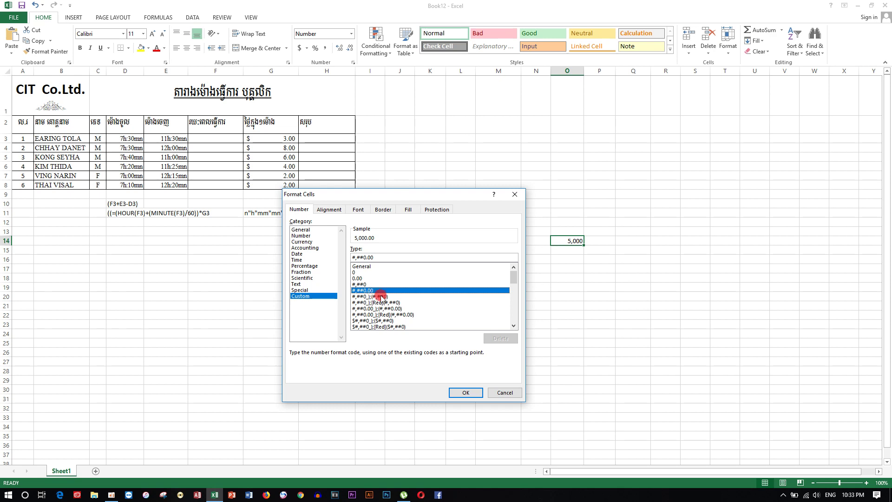
{"action": "left_click", "coordinate": [457, 397]}
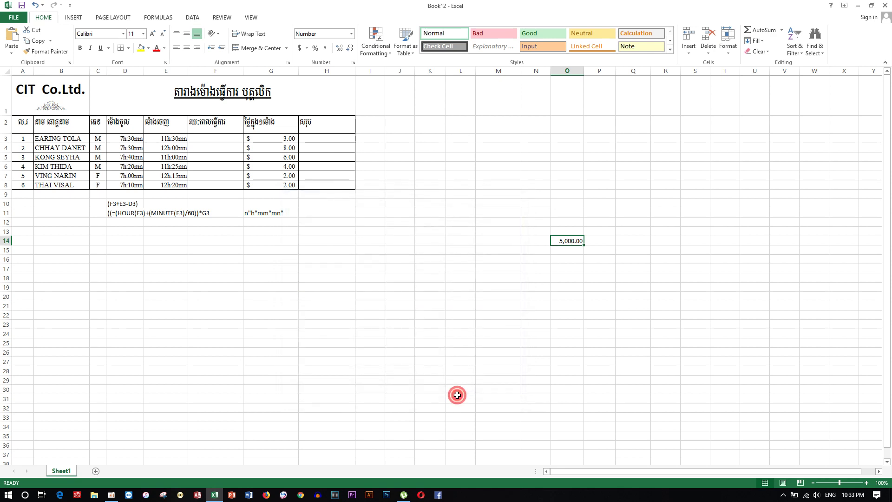
{"action": "left_click", "coordinate": [610, 253]}
{"action": "left_click", "coordinate": [575, 240]}
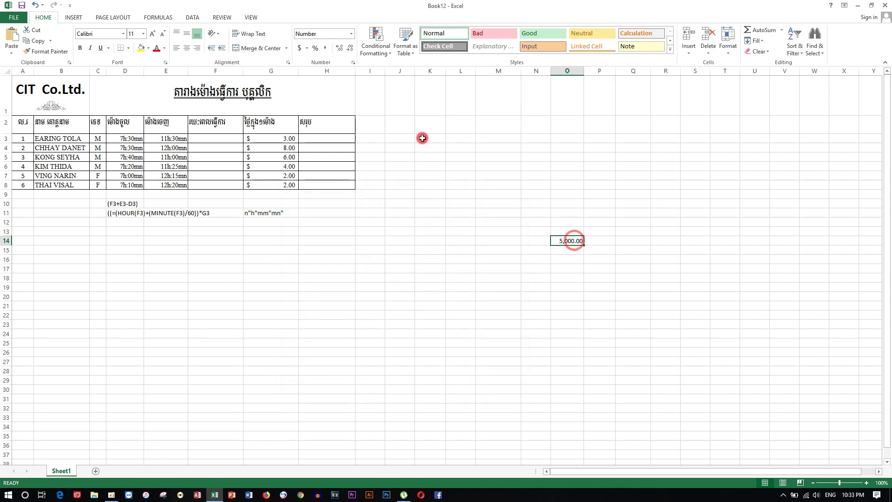
{"action": "left_click", "coordinate": [302, 47]}
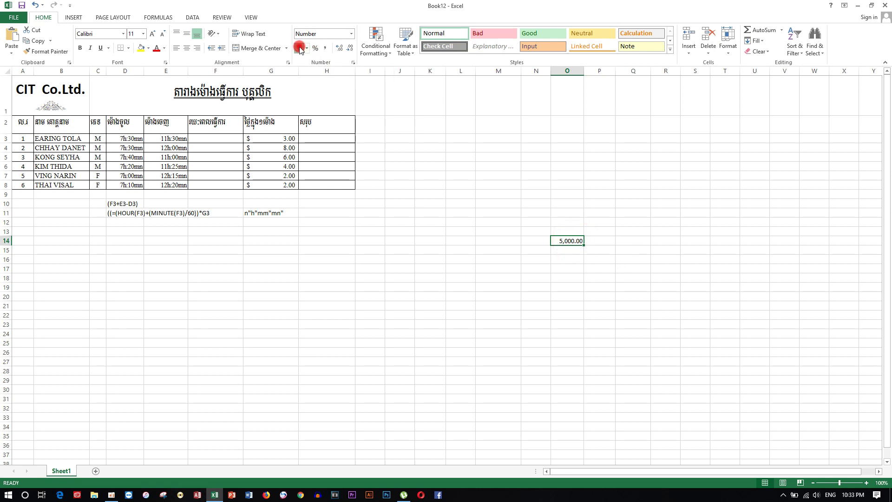
{"action": "left_click", "coordinate": [530, 286]}
{"action": "left_click", "coordinate": [566, 240]}
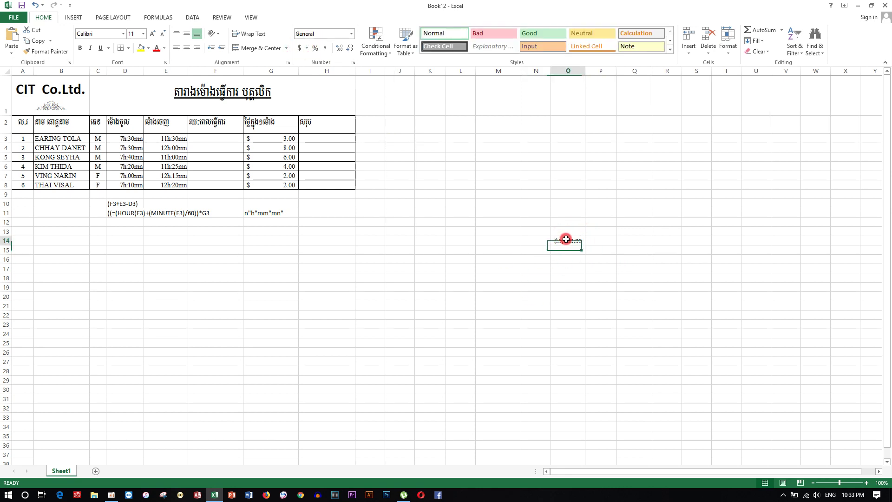
{"action": "right_click", "coordinate": [567, 240]}
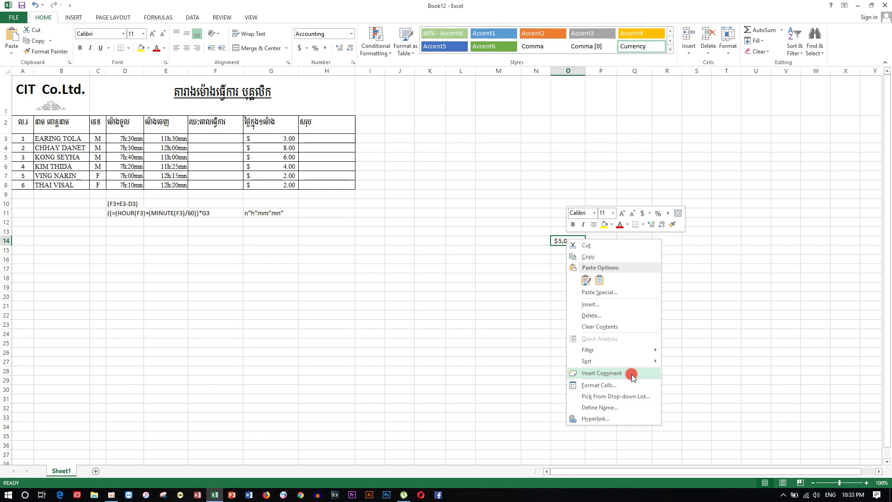
{"action": "left_click", "coordinate": [630, 385]}
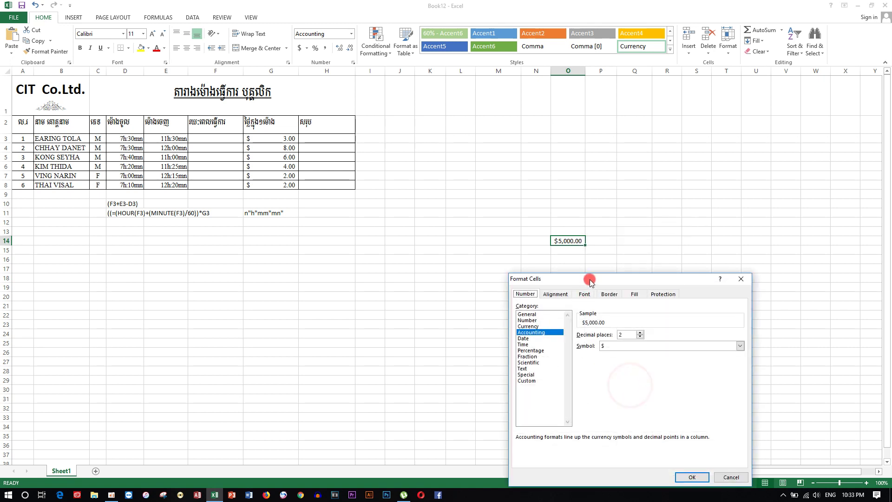
{"action": "left_click_drag", "start_coordinate": [590, 280], "coordinate": [345, 196]}
{"action": "left_click", "coordinate": [281, 291]}
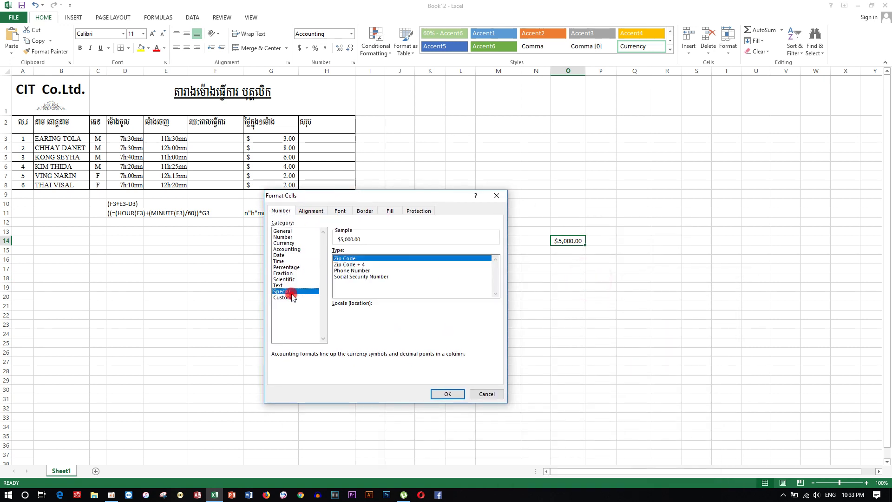
{"action": "left_click", "coordinate": [295, 297]}
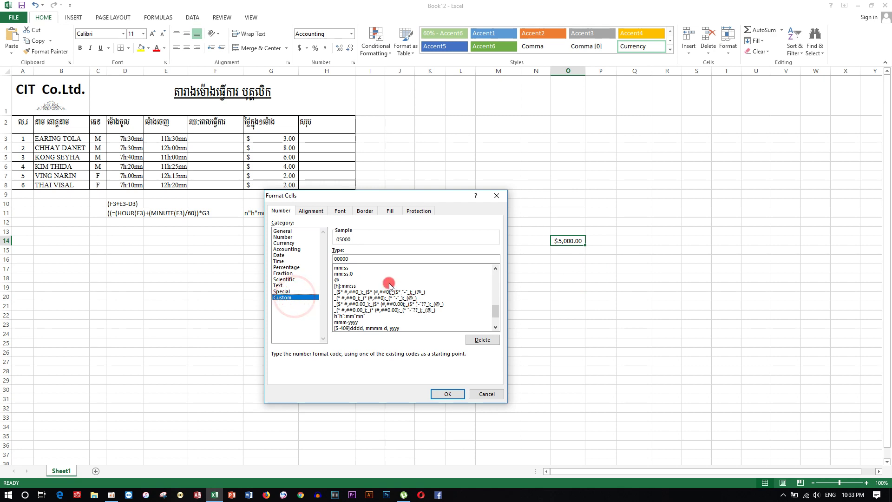
{"action": "left_click", "coordinate": [365, 285]}
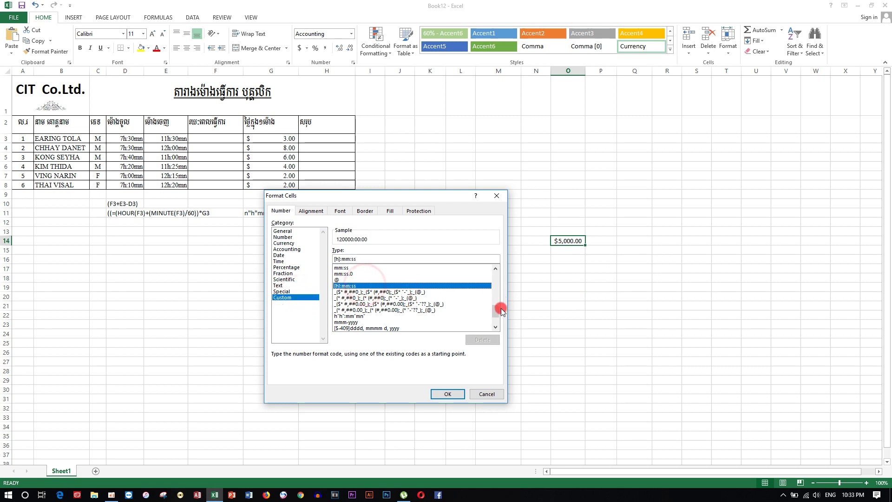
{"action": "mouse_move", "coordinate": [497, 314]}
{"action": "left_mouse_down"}
{"action": "mouse_move", "coordinate": [485, 321]}
{"action": "mouse_move", "coordinate": [494, 311]}
{"action": "left_mouse_up"}
{"action": "left_click", "coordinate": [371, 293]}
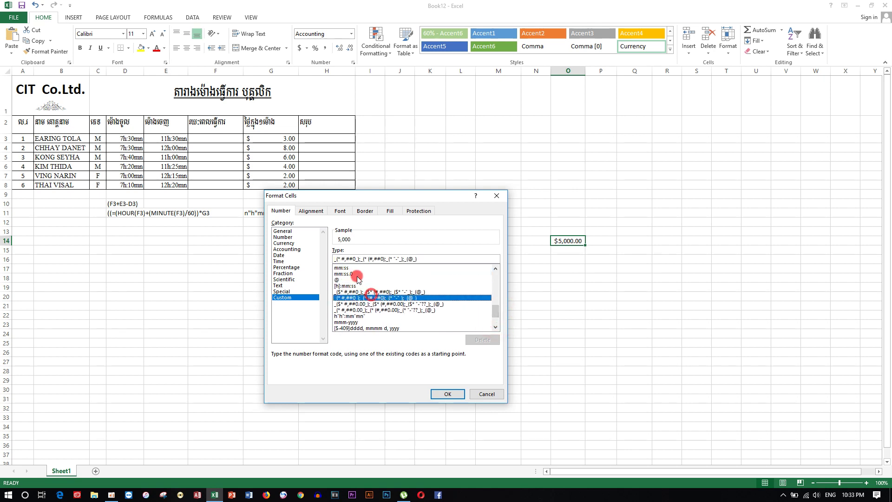
{"action": "left_click", "coordinate": [356, 274]}
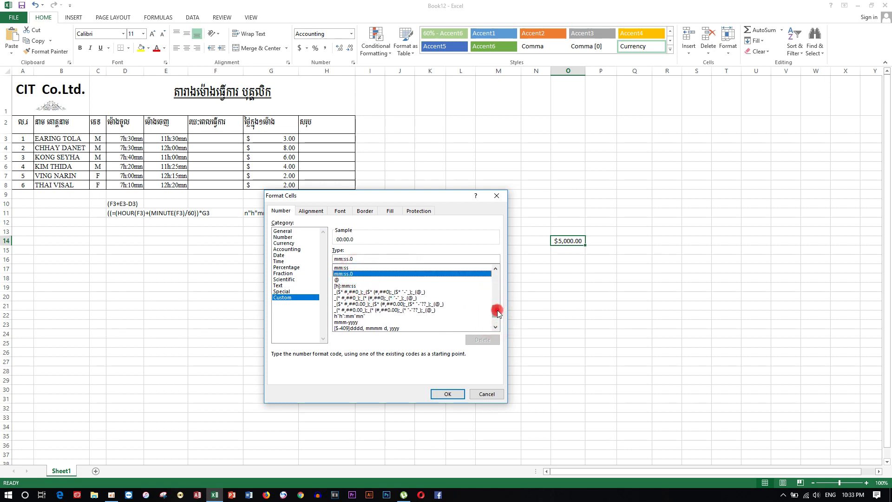
{"action": "left_click_drag", "start_coordinate": [496, 311], "coordinate": [497, 271]}
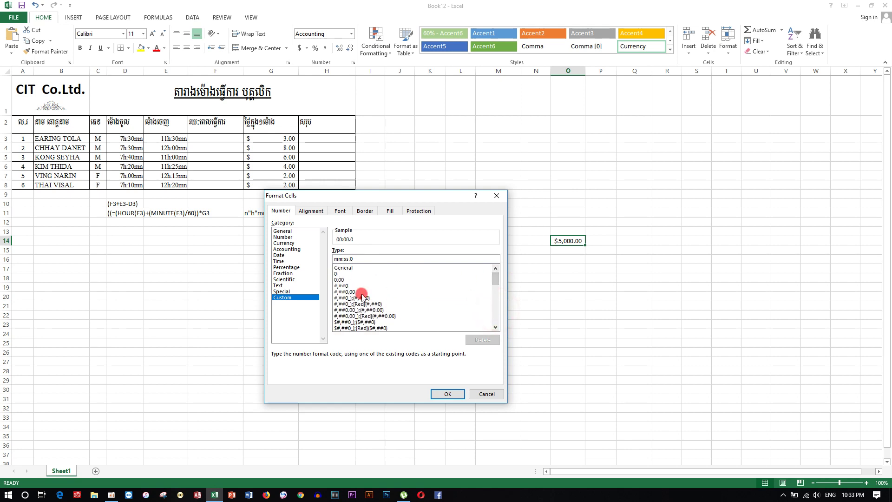
{"action": "left_click", "coordinate": [361, 292]}
{"action": "left_click", "coordinate": [354, 287]}
{"action": "left_click", "coordinate": [349, 280]}
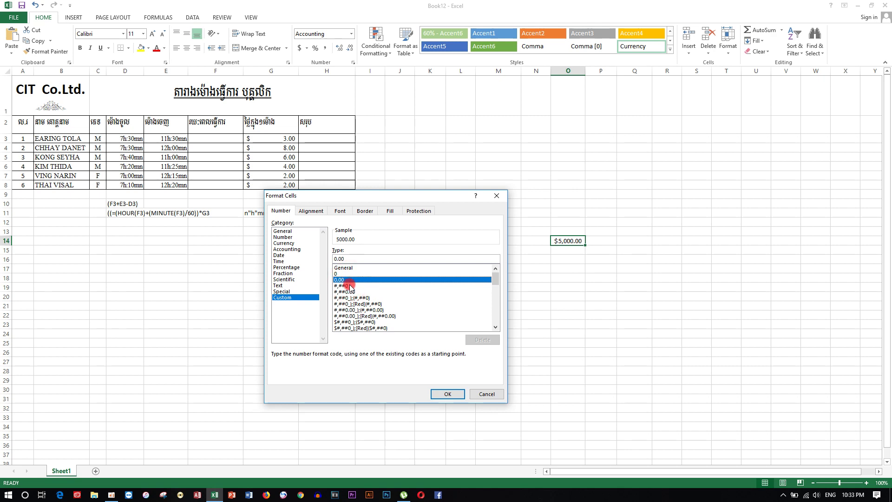
{"action": "left_click", "coordinate": [350, 285]}
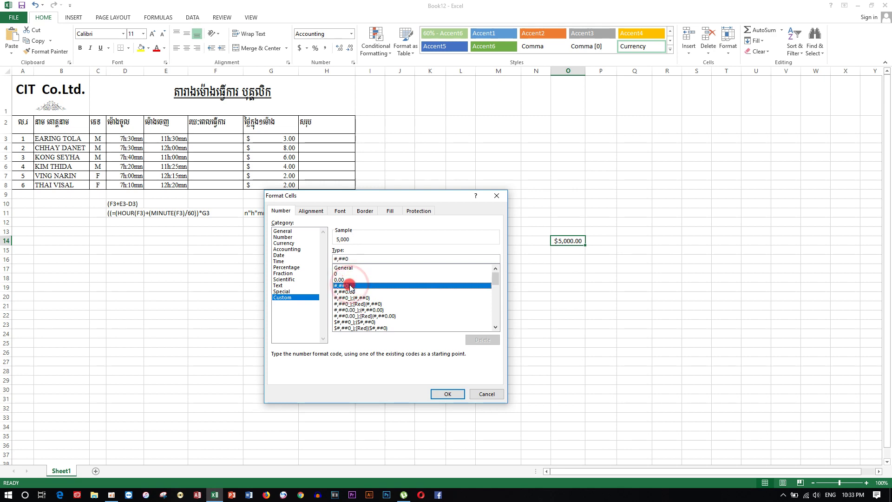
{"action": "left_click", "coordinate": [356, 292]}
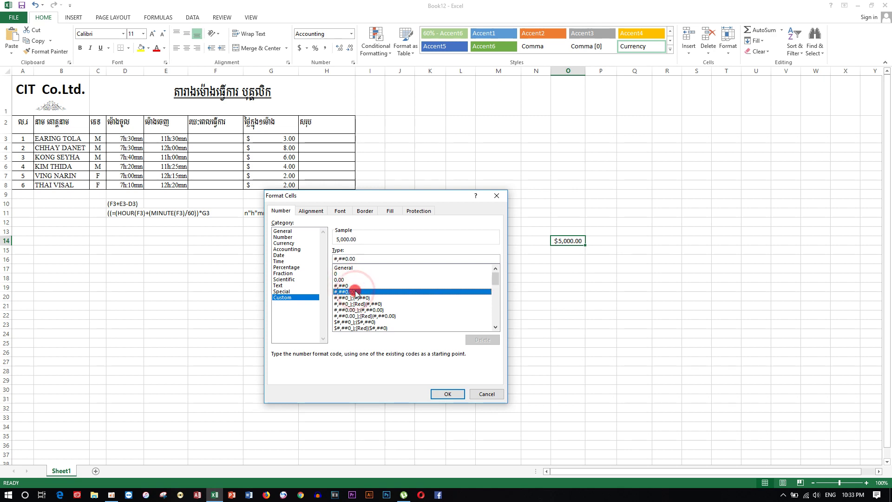
{"action": "left_click", "coordinate": [359, 297]}
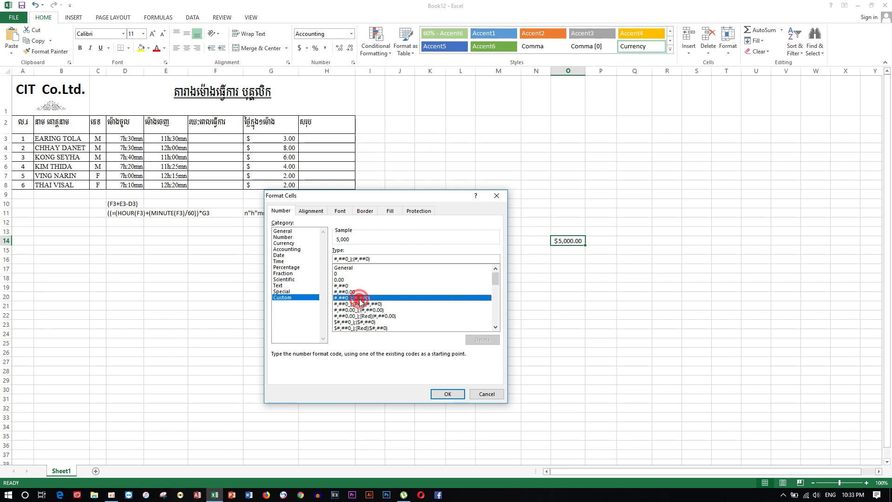
{"action": "left_click", "coordinate": [355, 292]}
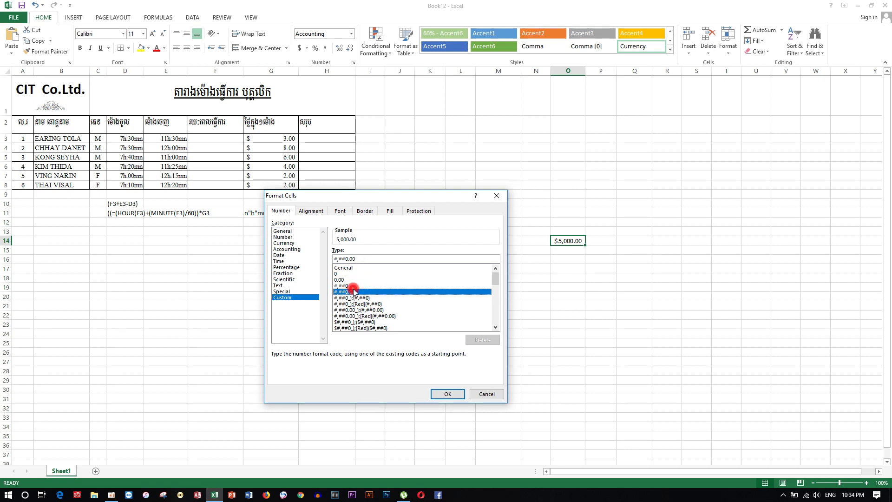
{"action": "left_click", "coordinate": [349, 285]}
{"action": "left_click", "coordinate": [342, 279]}
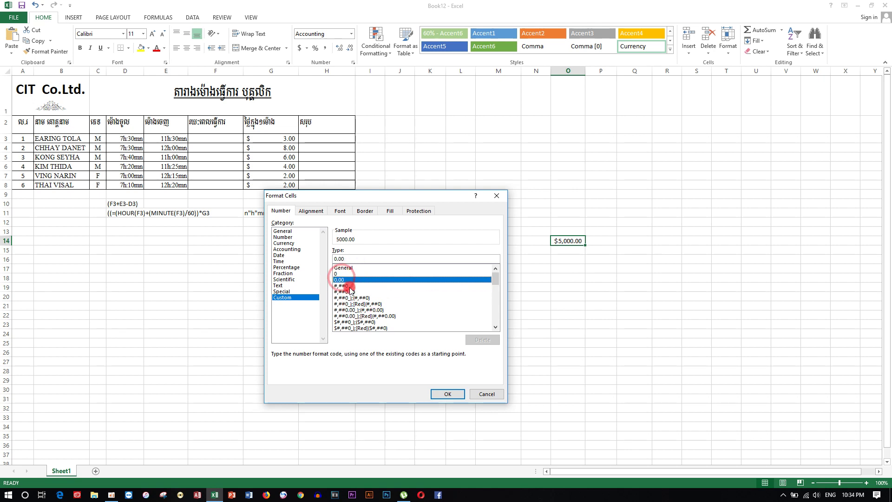
{"action": "left_click", "coordinate": [349, 285]}
{"action": "left_click", "coordinate": [356, 293]}
{"action": "left_click", "coordinate": [447, 394]}
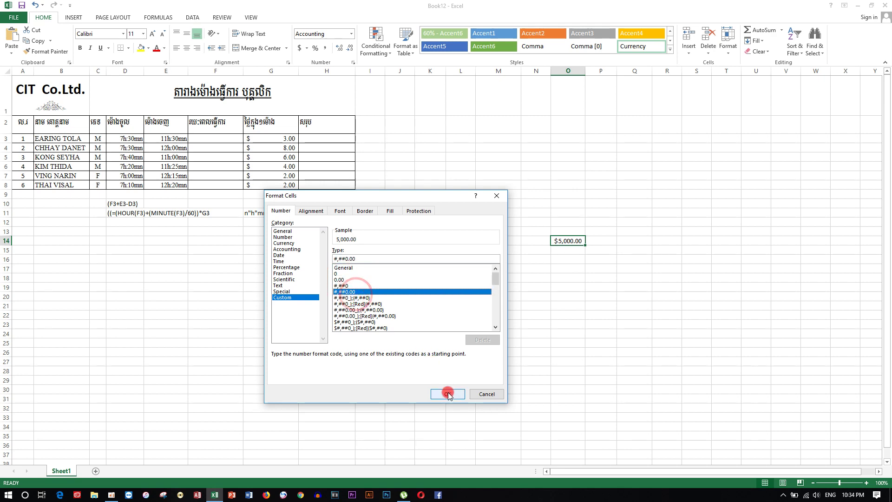